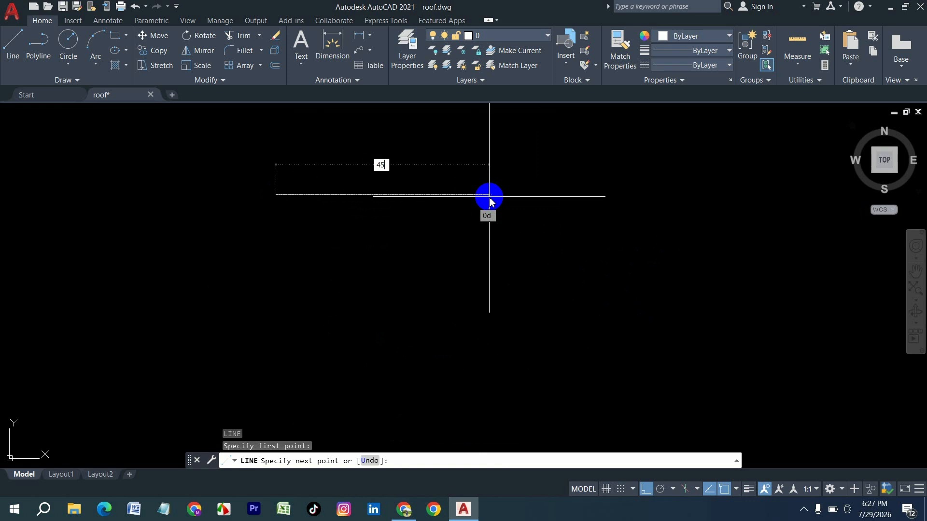
Step: Draw a 45' horizontal line and a 50' vertical line running down from its left end
{"action": "key", "text": "Return"}
{"action": "key", "text": "Return"}
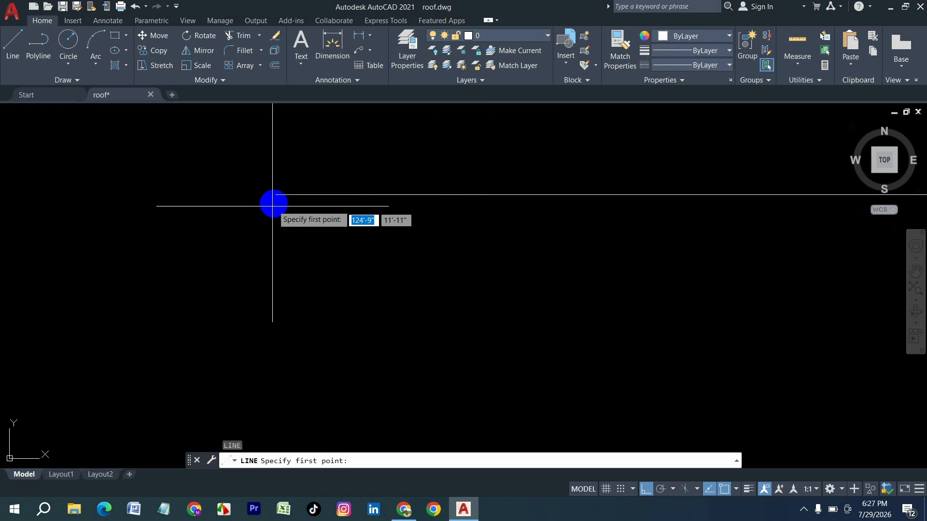
{"action": "left_click", "coordinate": [276, 195]}
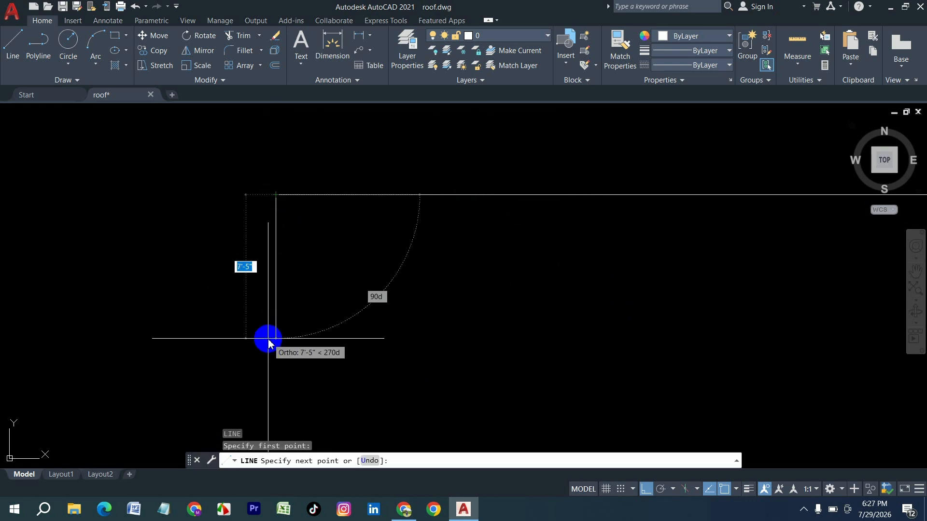
{"action": "key", "text": "Return"}
{"action": "key", "text": "Return"}
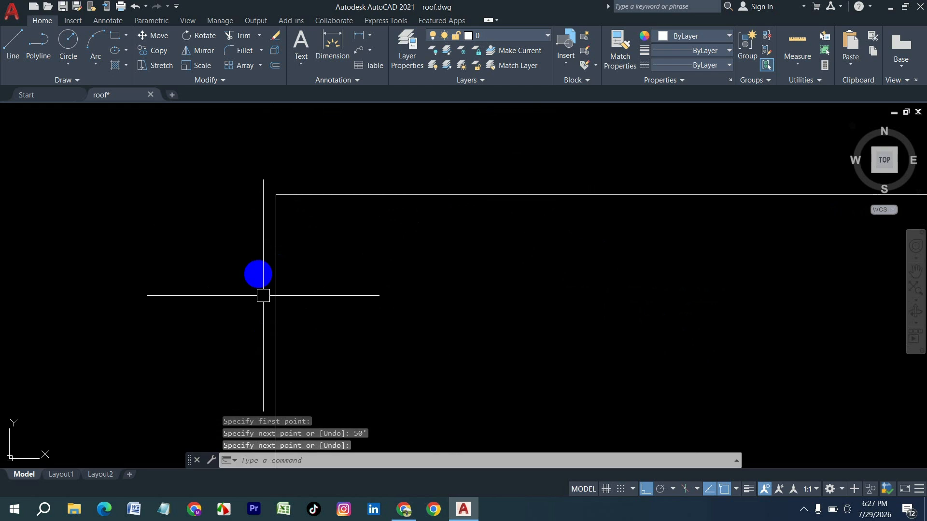
Step: Offset the left vertical line and the top horizontal line 5" inward to form the outer walls
{"action": "scroll", "coordinate": [285, 286], "scroll_direction": "down", "scroll_amount": 3}
{"action": "scroll", "coordinate": [338, 278], "scroll_direction": "up", "scroll_amount": 3}
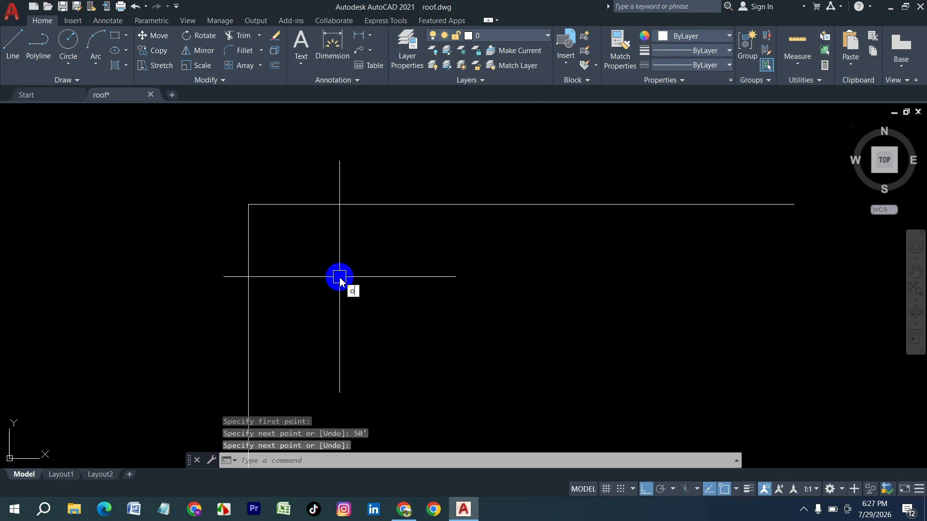
{"action": "key", "text": "Return"}
{"action": "key", "text": "Return"}
{"action": "left_click", "coordinate": [248, 295]}
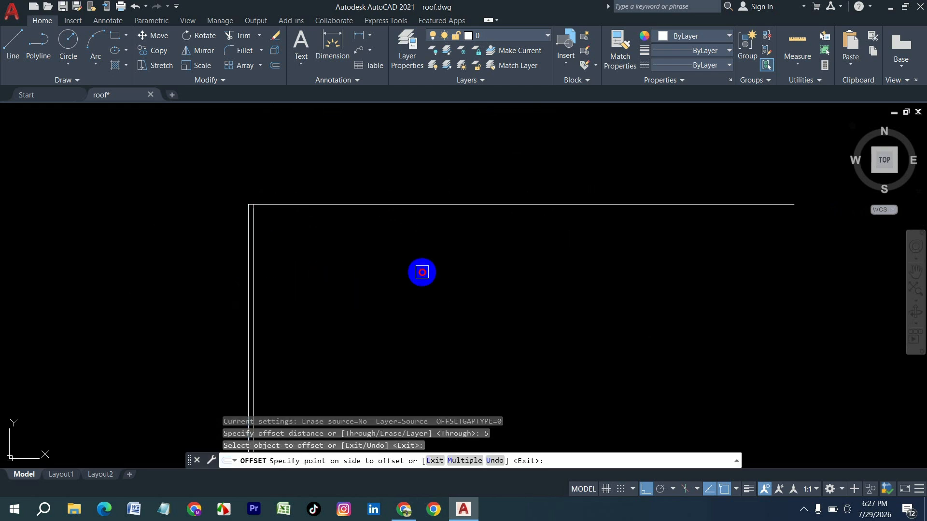
{"action": "left_click", "coordinate": [422, 271]}
{"action": "left_click", "coordinate": [331, 204]}
{"action": "left_click", "coordinate": [337, 300]}
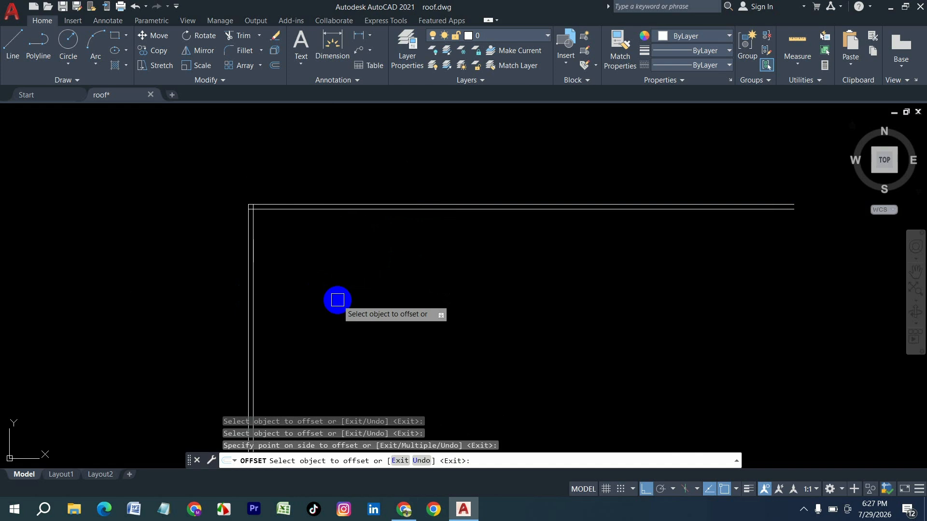
{"action": "key", "text": "Return"}
Step: Offset the left wall's inner line 12' to the right
{"action": "key", "text": "Return"}
{"action": "type", "text": "12"}
{"action": "key", "text": "Return"}
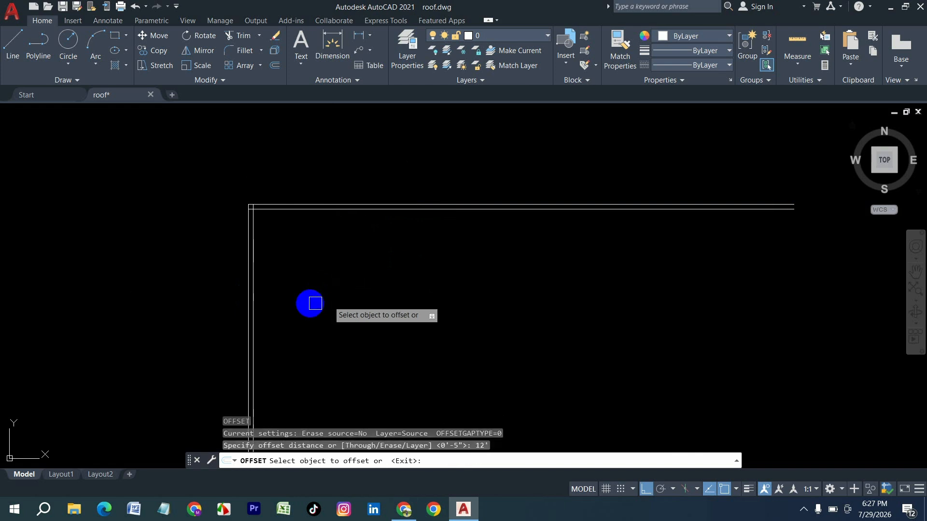
{"action": "left_click", "coordinate": [251, 290]}
{"action": "left_click", "coordinate": [445, 293]}
{"action": "key", "text": "Return"}
Step: Offset the new vertical line 5" to the right to give the second vertical wall its thickness
{"action": "key", "text": "Return"}
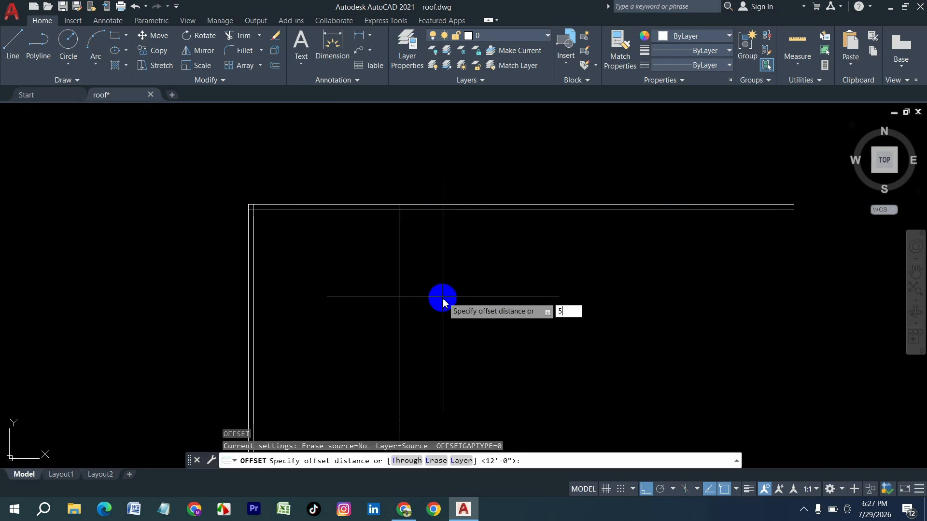
{"action": "type", "text": "5"}
{"action": "key", "text": "Return"}
{"action": "left_click", "coordinate": [404, 301]}
{"action": "left_click", "coordinate": [528, 298]}
{"action": "key", "text": "Return"}
Step: Offset the right line of the second vertical wall 12' to the right
{"action": "key", "text": "Return"}
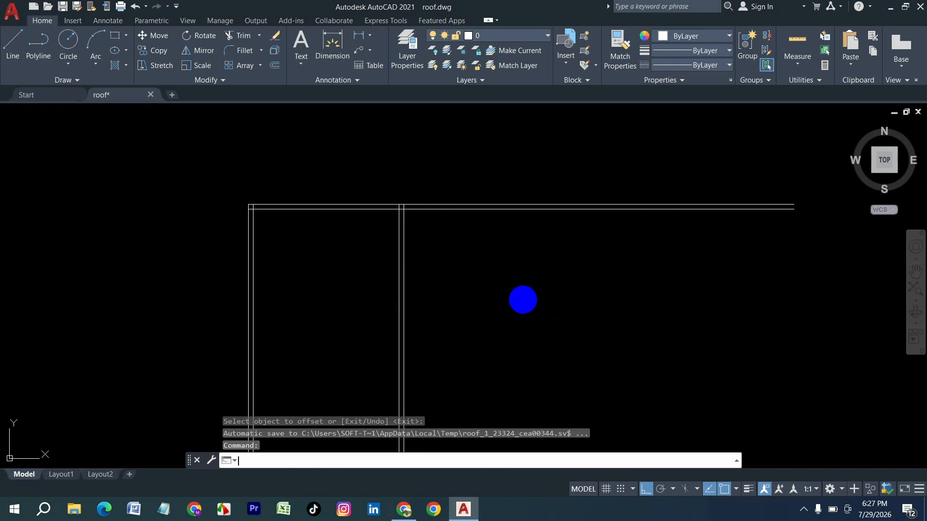
{"action": "type", "text": "12'"}
{"action": "key", "text": "Return"}
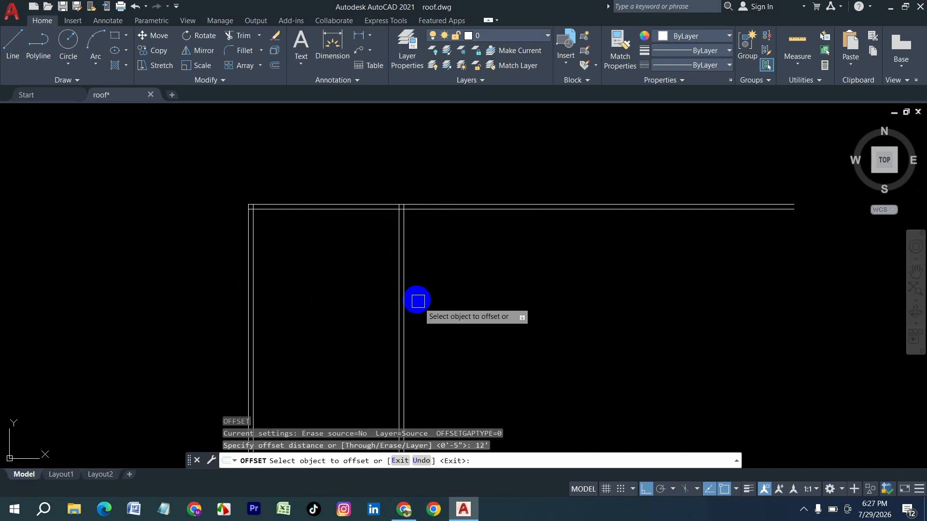
{"action": "left_click", "coordinate": [404, 280]}
{"action": "left_click", "coordinate": [558, 283]}
{"action": "key", "text": "Return"}
Step: Offset the rightmost vertical line 5" to the right to complete the third vertical wall
{"action": "key", "text": "Return"}
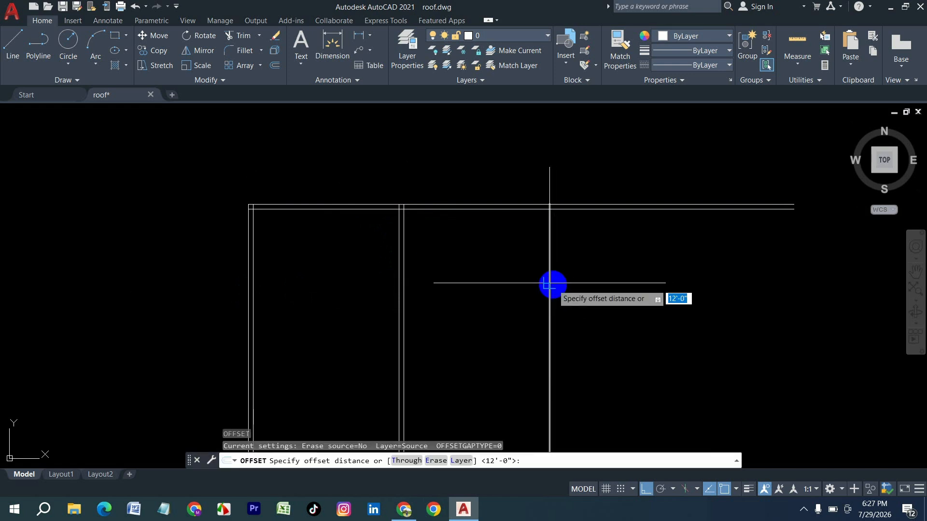
{"action": "type", "text": "5"}
{"action": "key", "text": "Return"}
{"action": "left_click", "coordinate": [549, 285]}
{"action": "left_click", "coordinate": [674, 292]}
{"action": "key", "text": "Return"}
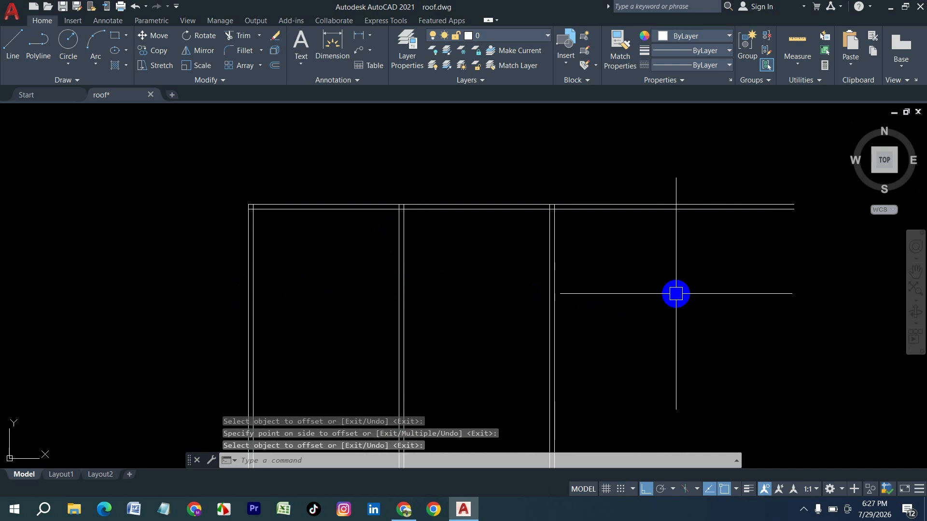
Step: Offset the right line of the third vertical wall 4' to the right
{"action": "key", "text": "Return"}
{"action": "type", "text": "4'"}
{"action": "key", "text": "Return"}
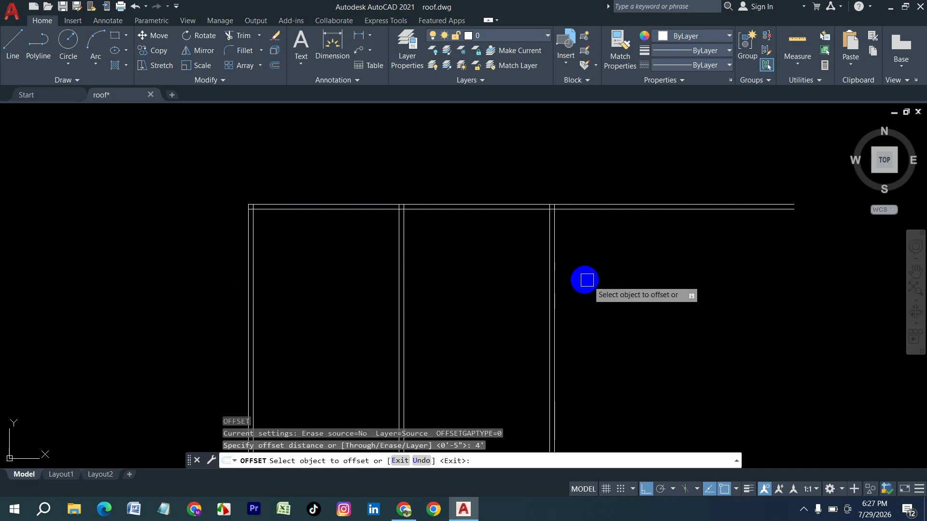
{"action": "left_click", "coordinate": [554, 268]}
{"action": "left_click", "coordinate": [724, 279]}
{"action": "key", "text": "Return"}
Step: Offset the rightmost vertical line 5" outward to complete the right exterior wall
{"action": "key", "text": "Return"}
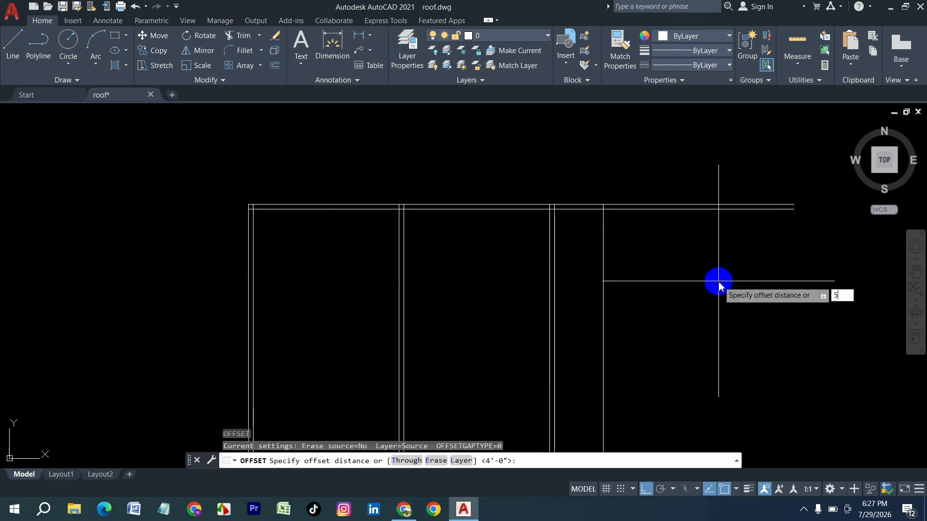
{"action": "type", "text": "5"}
{"action": "key", "text": "Return"}
{"action": "left_click", "coordinate": [604, 280]}
{"action": "left_click", "coordinate": [702, 292]}
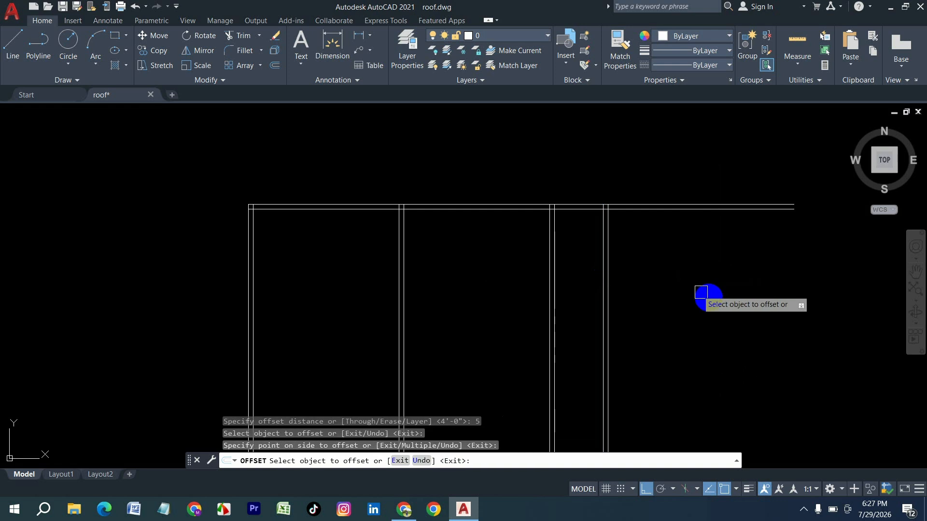
{"action": "key", "text": "Escape"}
Step: Trim the ends of the two top wall lines that extend beyond the right exterior wall
{"action": "key", "text": "Return"}
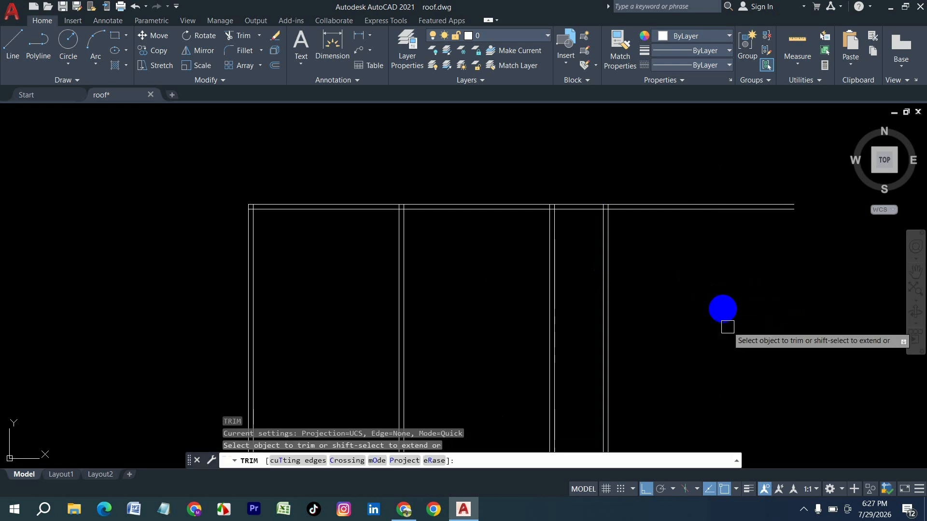
{"action": "left_click_drag", "start_coordinate": [716, 288], "coordinate": [678, 163]}
{"action": "key", "text": "Escape"}
{"action": "key", "text": "Escape"}
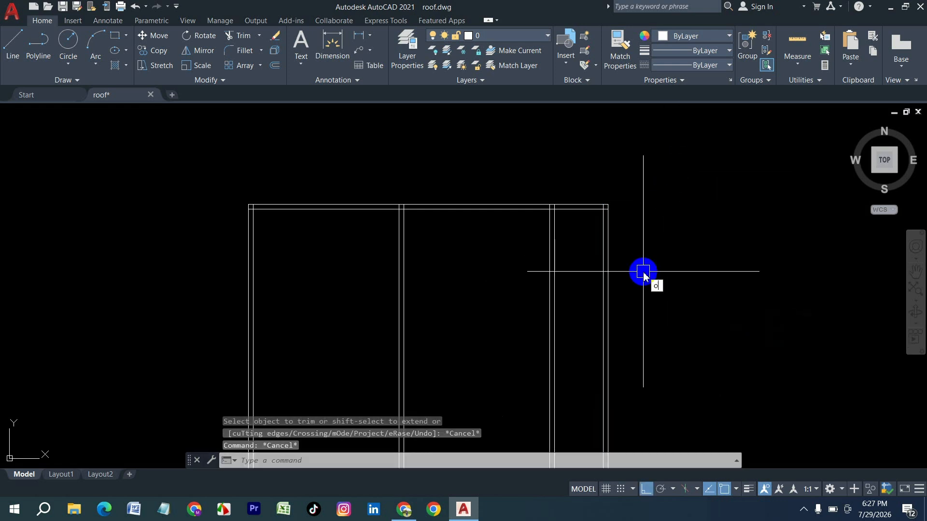
Step: Offset the top wall's inner line 12' downward
{"action": "type", "text": "o"}
{"action": "key", "text": "Return"}
{"action": "key", "text": "Return"}
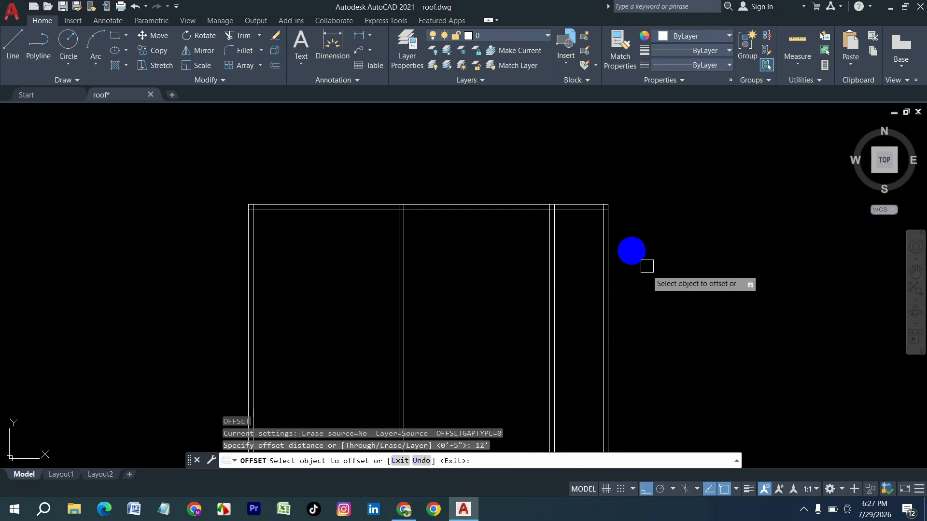
{"action": "left_click", "coordinate": [500, 209]}
{"action": "left_click", "coordinate": [501, 290]}
{"action": "scroll", "coordinate": [496, 244], "scroll_direction": "down", "scroll_amount": 2}
{"action": "scroll", "coordinate": [503, 366], "scroll_direction": "up", "scroll_amount": 2}
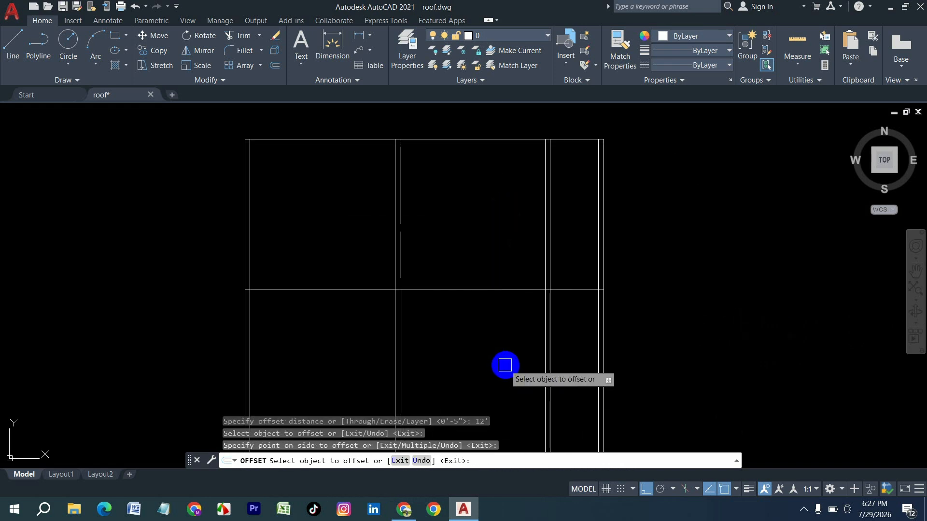
{"action": "key", "text": "Return"}
Step: Offset the new horizontal line 5" downward to form the first interior horizontal wall
{"action": "key", "text": "Return"}
{"action": "type", "text": "5"}
{"action": "key", "text": "Return"}
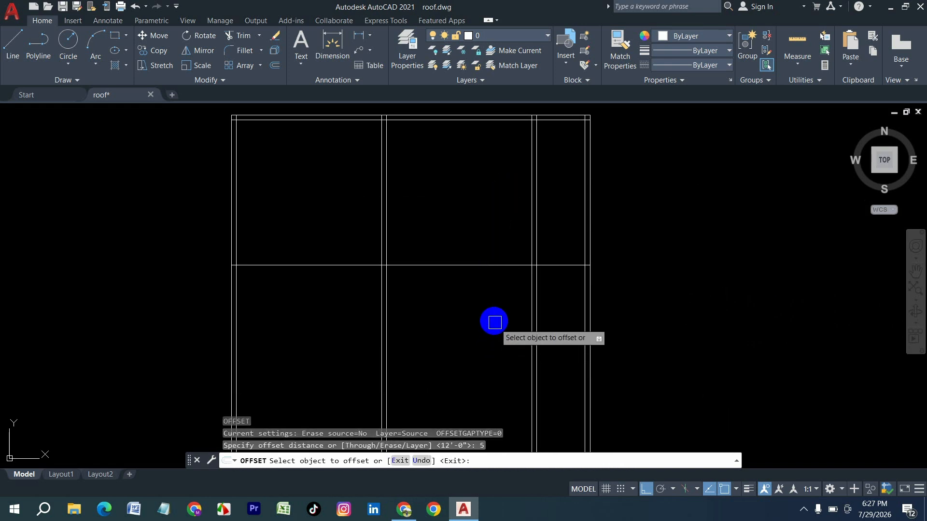
{"action": "left_click", "coordinate": [482, 265]}
{"action": "left_click", "coordinate": [479, 352]}
{"action": "key", "text": "Return"}
Step: Offset the lower line of the first interior horizontal wall 11' downward
{"action": "key", "text": "Return"}
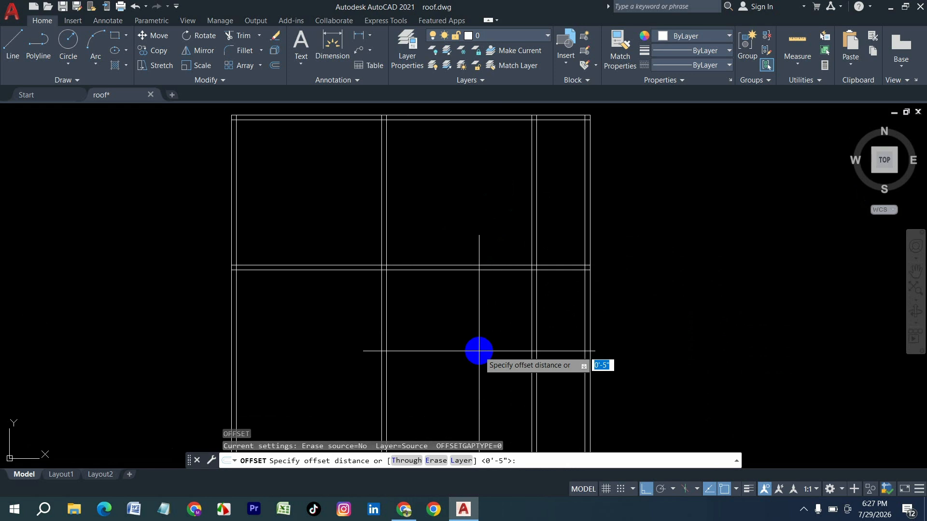
{"action": "type", "text": "11"}
{"action": "key", "text": "Return"}
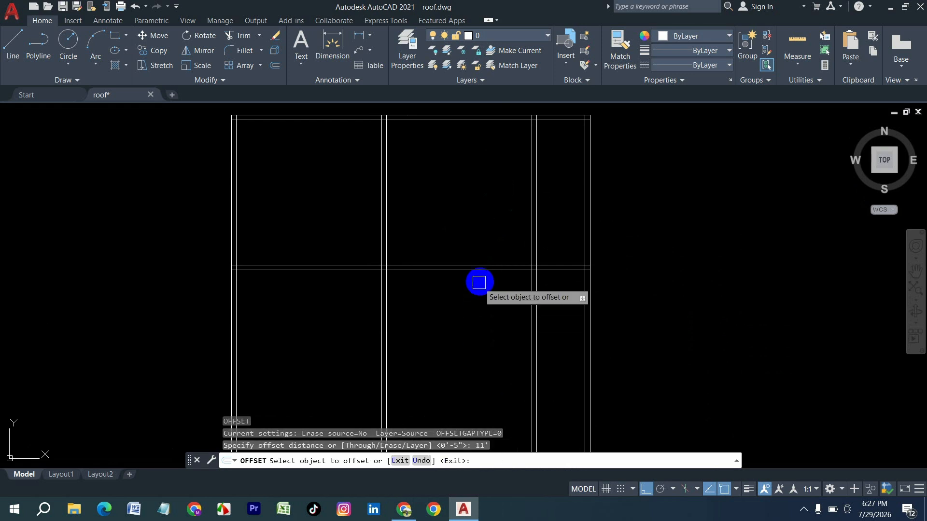
{"action": "left_click", "coordinate": [478, 269]}
{"action": "left_click", "coordinate": [467, 381]}
{"action": "key", "text": "Return"}
Step: Offset the lowest horizontal line 5" downward to form the second interior horizontal wall
{"action": "key", "text": "Return"}
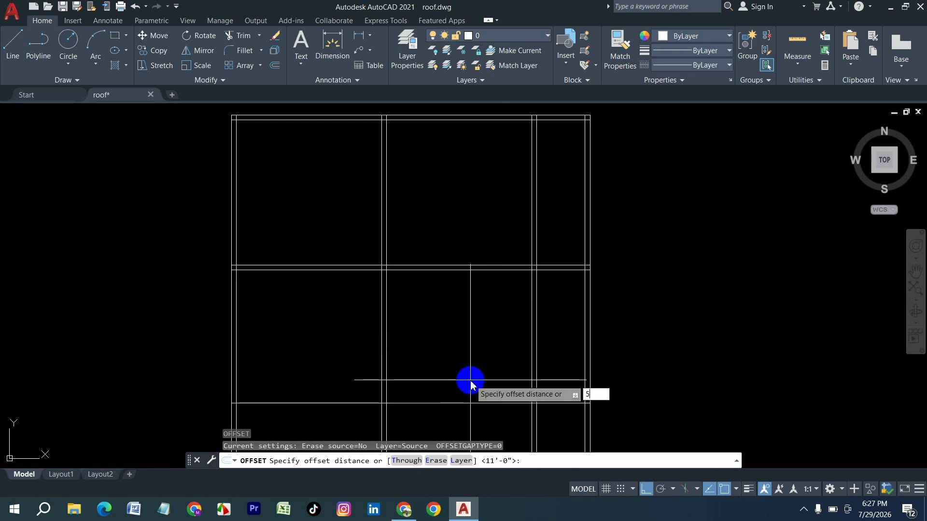
{"action": "type", "text": "5"}
{"action": "key", "text": "Return"}
{"action": "middle_click_drag", "start_coordinate": [469, 388], "coordinate": [482, 268]}
{"action": "left_click", "coordinate": [479, 282]}
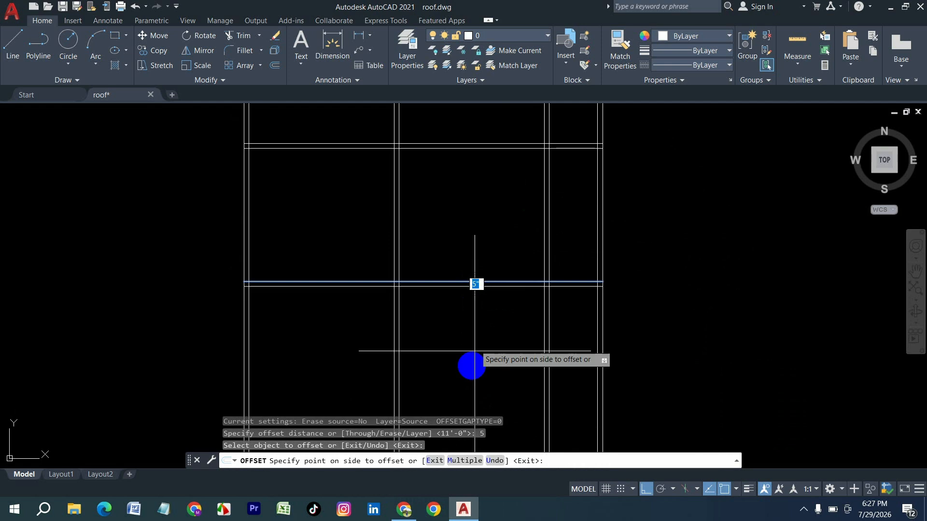
{"action": "left_click", "coordinate": [475, 351]}
{"action": "key", "text": "Return"}
Step: Offset the lower line of the second interior horizontal wall 7'2" downward
{"action": "key", "text": "Return"}
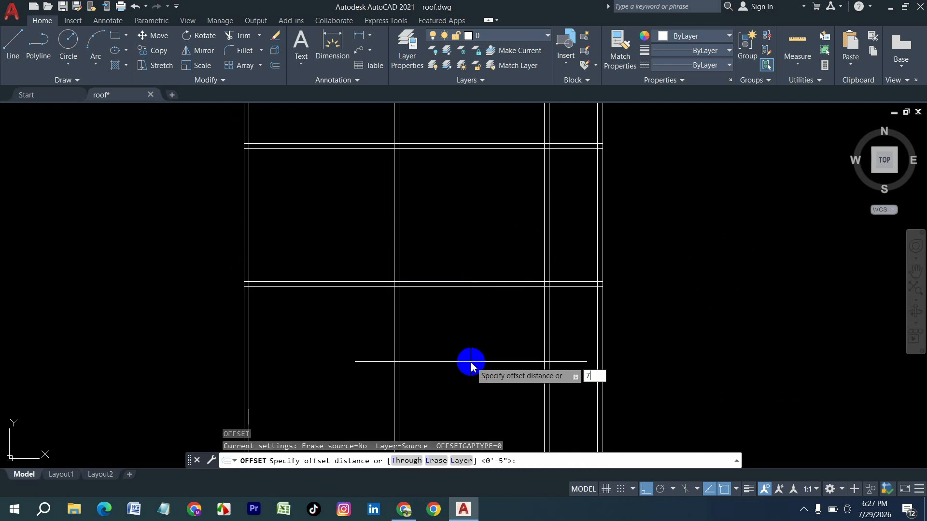
{"action": "type", "text": "7'2"}
{"action": "key", "text": "Return"}
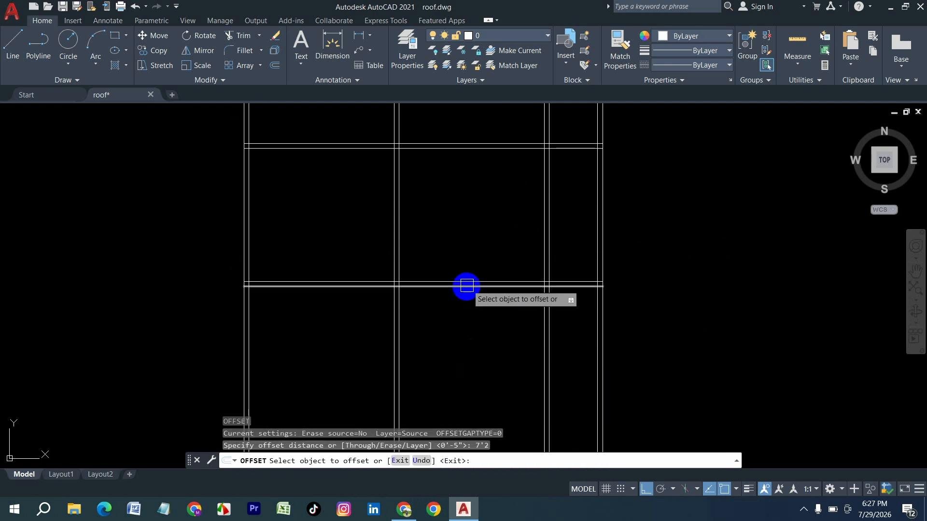
{"action": "left_click", "coordinate": [466, 283]}
{"action": "left_click", "coordinate": [469, 406]}
{"action": "key", "text": "Return"}
{"action": "key", "text": "Return"}
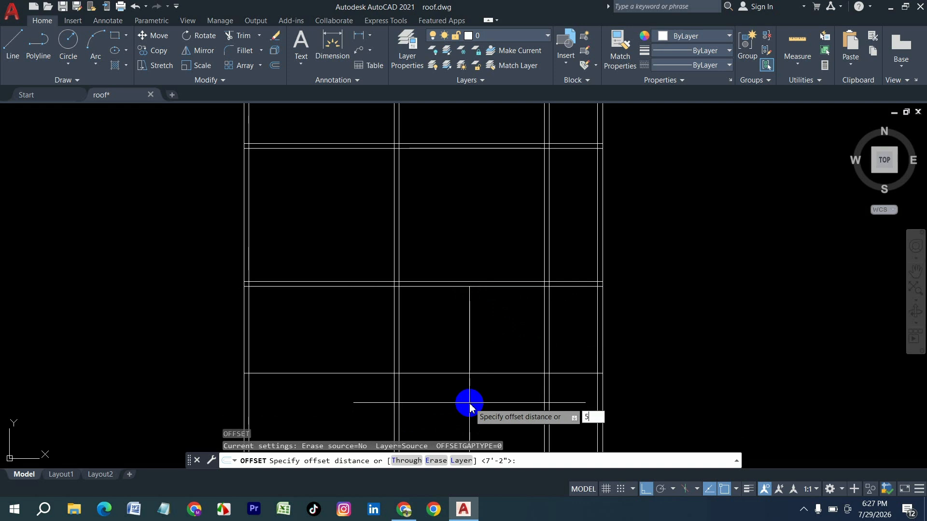
{"action": "type", "text": "5"}
{"action": "key", "text": "Return"}
{"action": "left_click", "coordinate": [474, 374]}
{"action": "key", "text": "Escape"}
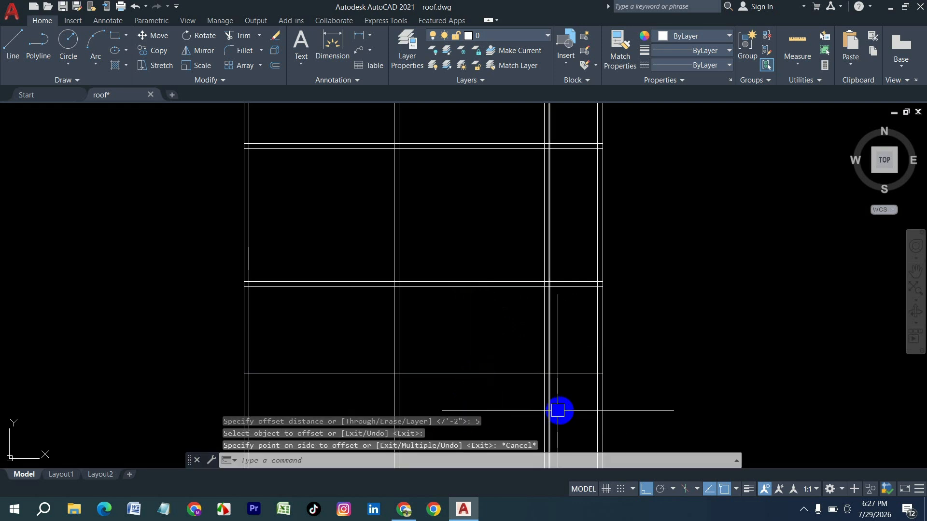
{"action": "type", "text": "o"}
{"action": "key", "text": "Return"}
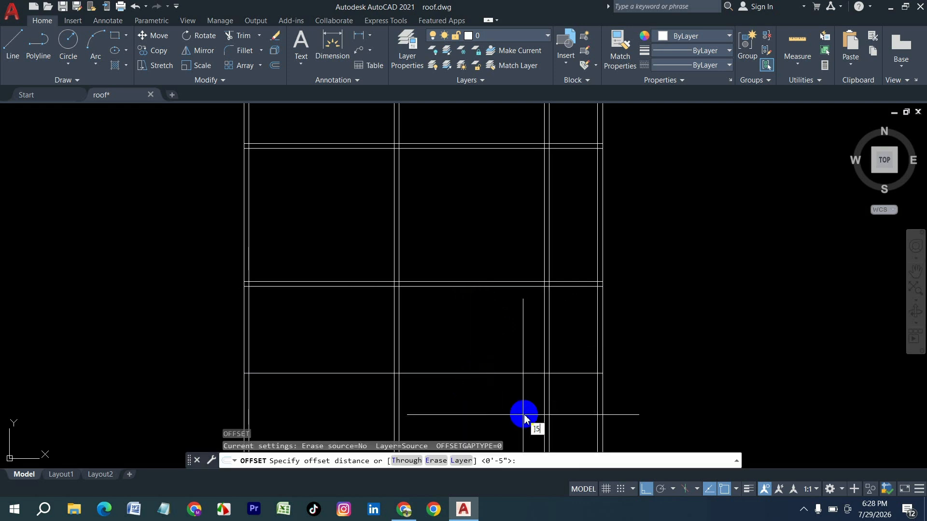
{"action": "type", "text": "]5"}
{"action": "key", "text": "Return"}
{"action": "key", "text": "Escape"}
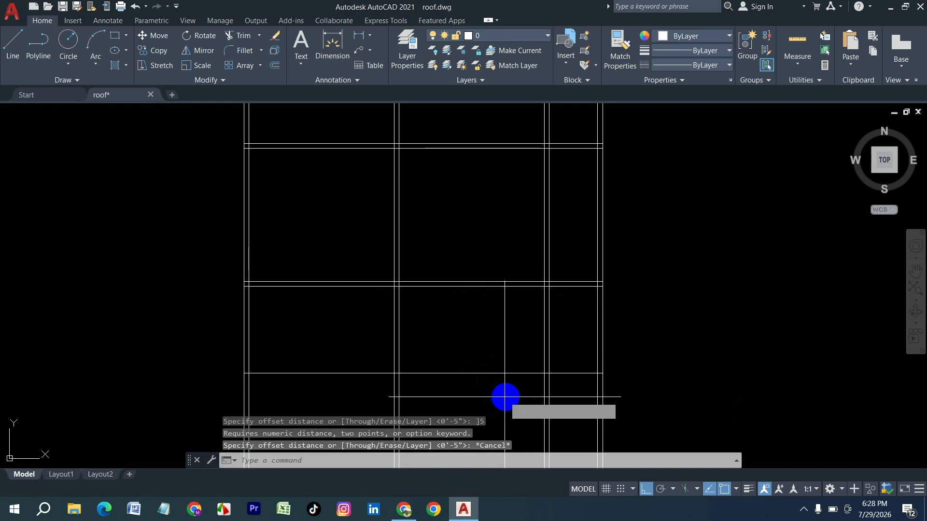
Step: Offset the lowest horizontal line 5" downward to complete the bottom exterior wall
{"action": "type", "text": "o"}
{"action": "key", "text": "Return"}
{"action": "type", "text": "5"}
{"action": "key", "text": "Return"}
{"action": "left_click", "coordinate": [501, 378]}
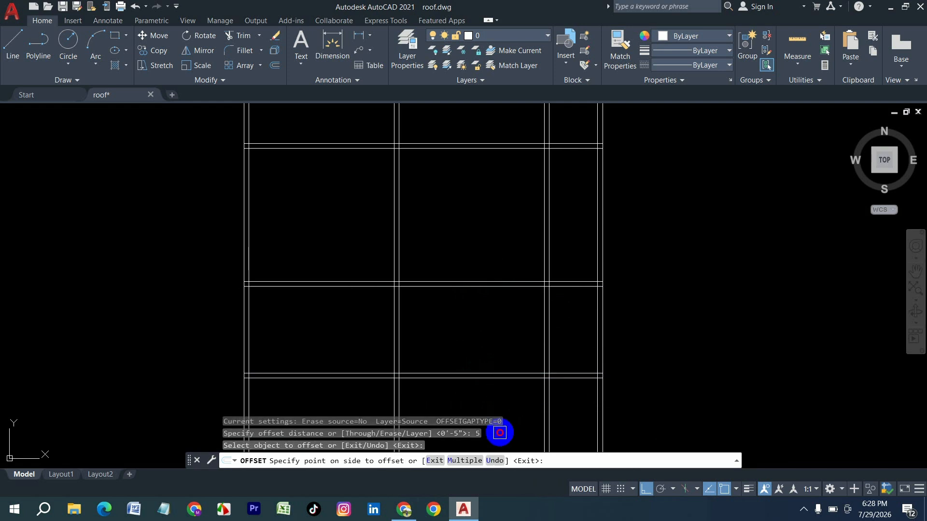
{"action": "left_click", "coordinate": [500, 433]}
{"action": "key", "text": "Escape"}
Step: Trim all the vertical wall lines that extend below the bottom exterior wall
{"action": "type", "text": "tr"}
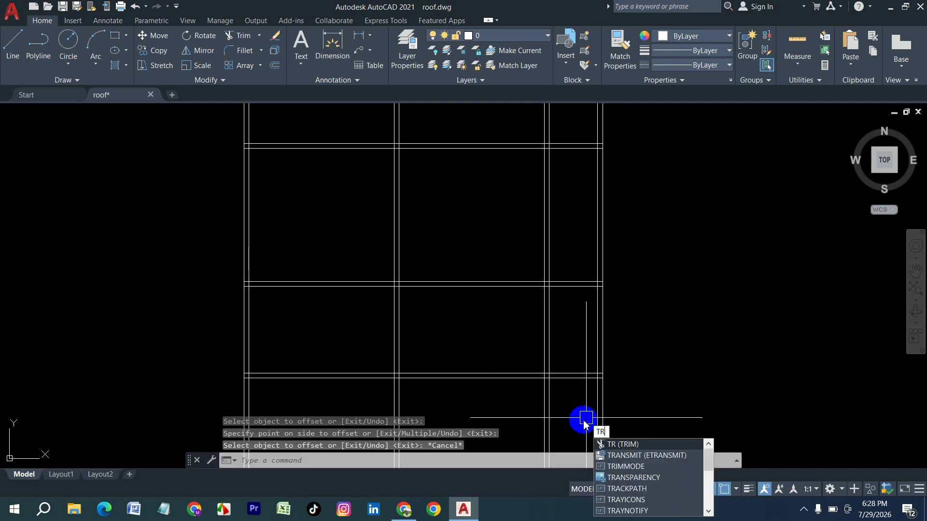
{"action": "key", "text": "Return"}
{"action": "left_click", "coordinate": [598, 413]}
{"action": "left_click", "coordinate": [205, 407]}
{"action": "key", "text": "Return"}
{"action": "scroll", "coordinate": [386, 391], "scroll_direction": "down", "scroll_amount": 4}
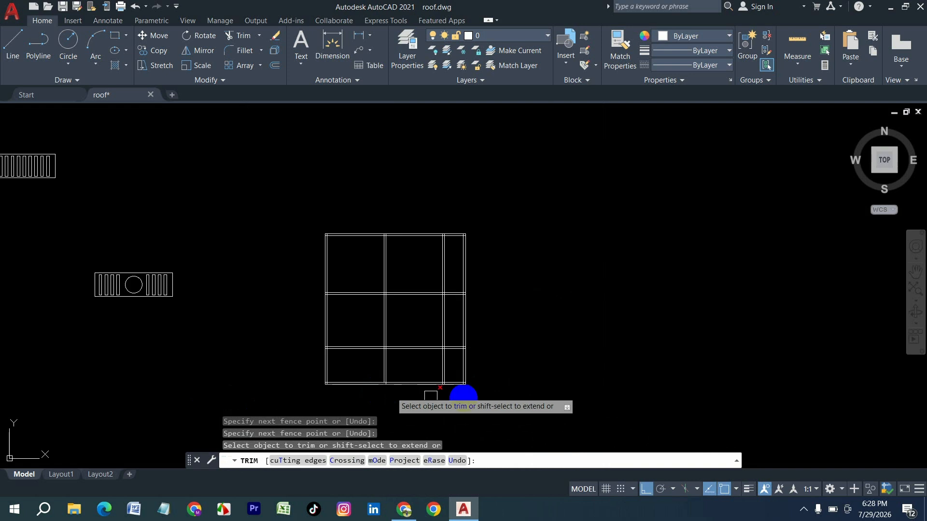
{"action": "key", "text": "Escape"}
Step: Move the whole wall layout about 124' horizontally to the right into empty drawing space
{"action": "left_click", "coordinate": [524, 413]}
{"action": "left_click", "coordinate": [292, 203]}
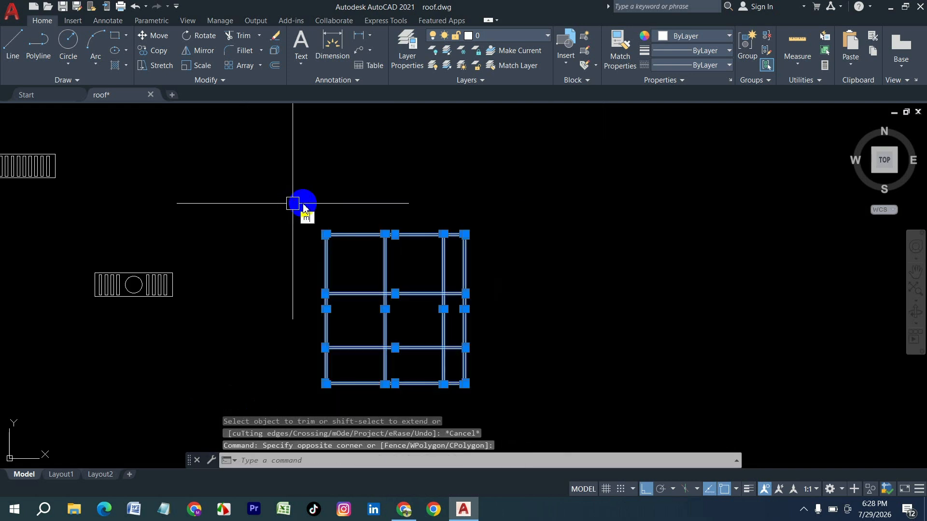
{"action": "key", "text": "Return"}
{"action": "left_click", "coordinate": [368, 295]}
{"action": "middle_click_drag", "start_coordinate": [664, 296], "coordinate": [29, 284]}
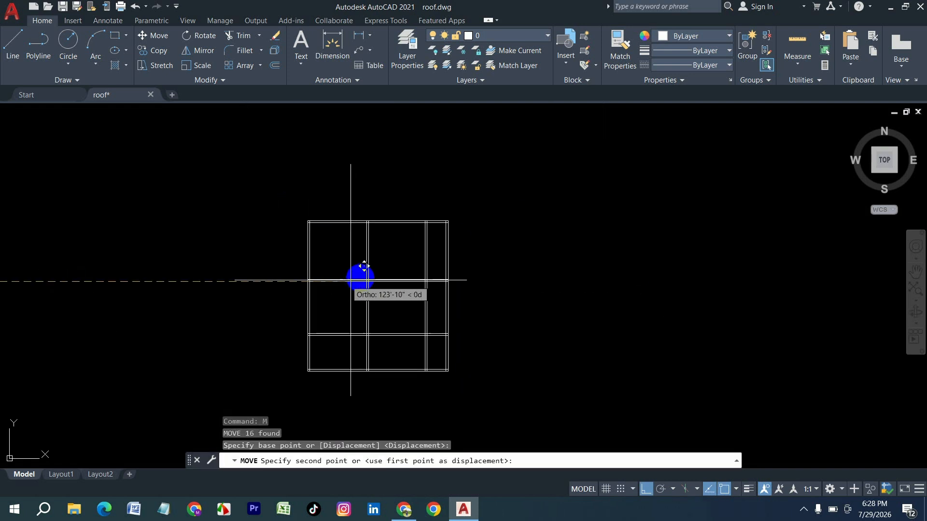
{"action": "key", "text": "Escape"}
{"action": "scroll", "coordinate": [420, 263], "scroll_direction": "up", "scroll_amount": 2}
{"action": "key", "text": "Escape"}
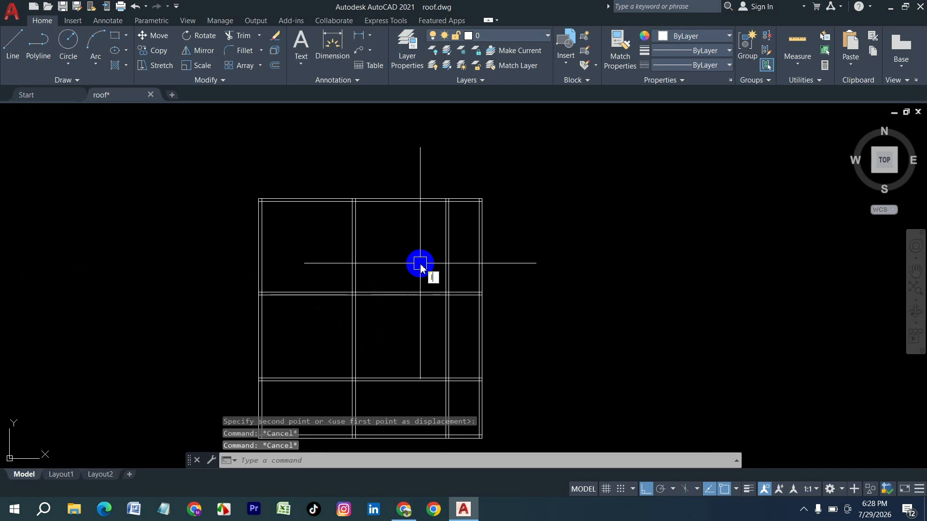
Step: Draw a line along the top wall's inner face, from the right interior wall's left line to the outer right wall line
{"action": "type", "text": "l"}
{"action": "key", "text": "Return"}
{"action": "scroll", "coordinate": [444, 203], "scroll_direction": "up", "scroll_amount": 4}
{"action": "left_click", "coordinate": [420, 185]}
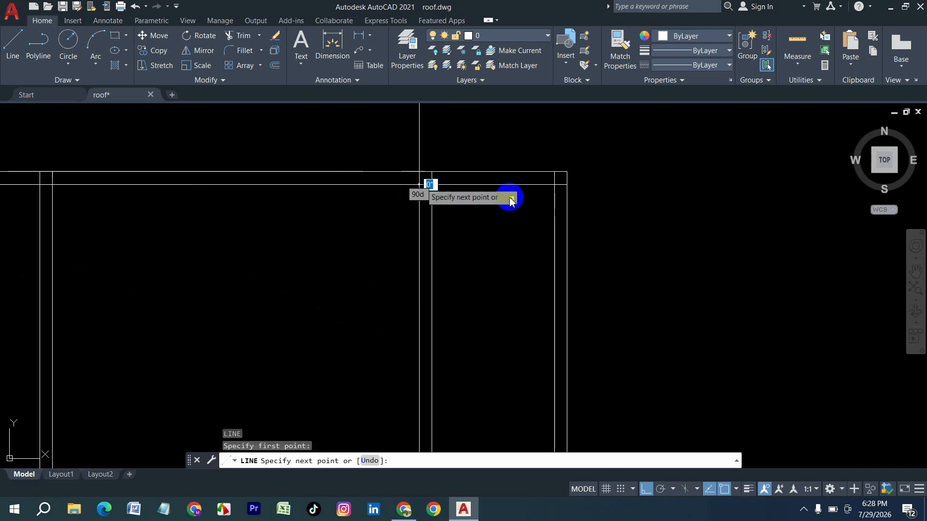
{"action": "left_click", "coordinate": [567, 186]}
{"action": "key", "text": "Return"}
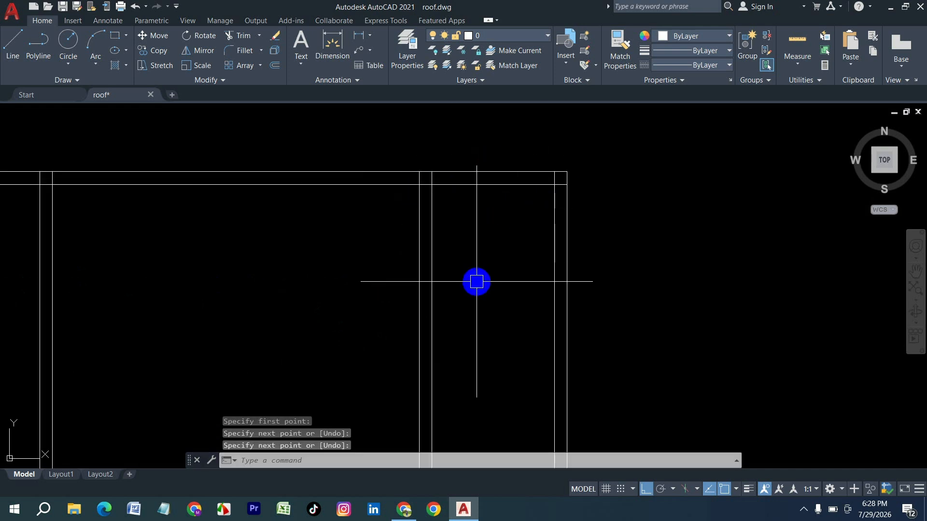
Step: Offset the new short line in the narrow right column 6' downward
{"action": "type", "text": "o"}
{"action": "key", "text": "Return"}
{"action": "type", "text": "6"}
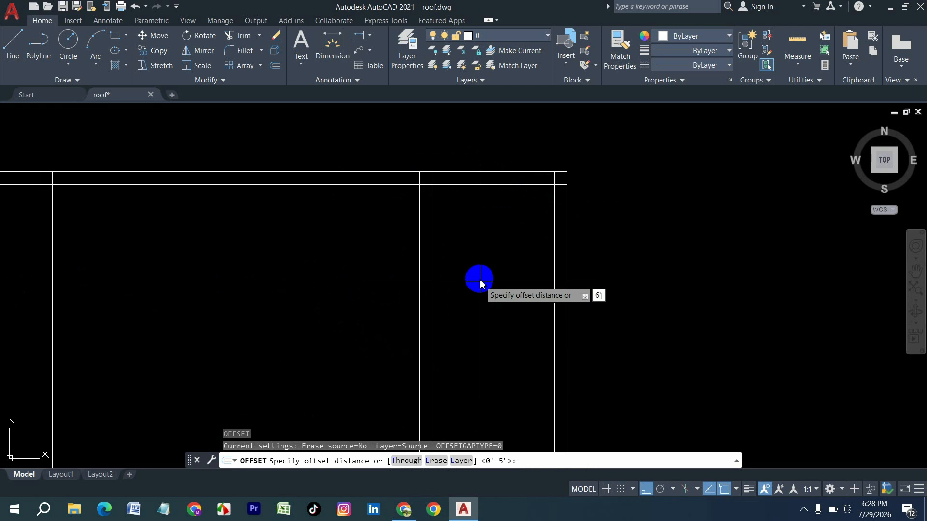
{"action": "type", "text": "'"}
{"action": "key", "text": "Return"}
{"action": "left_click", "coordinate": [482, 186]}
{"action": "left_click", "coordinate": [466, 218]}
{"action": "scroll", "coordinate": [461, 214], "scroll_direction": "down", "scroll_amount": 3}
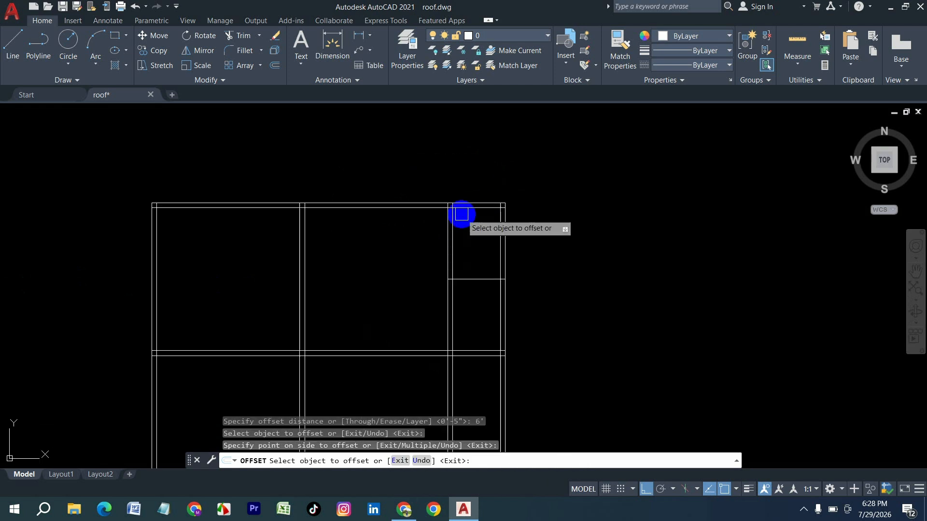
{"action": "scroll", "coordinate": [461, 214], "scroll_direction": "up", "scroll_amount": 2}
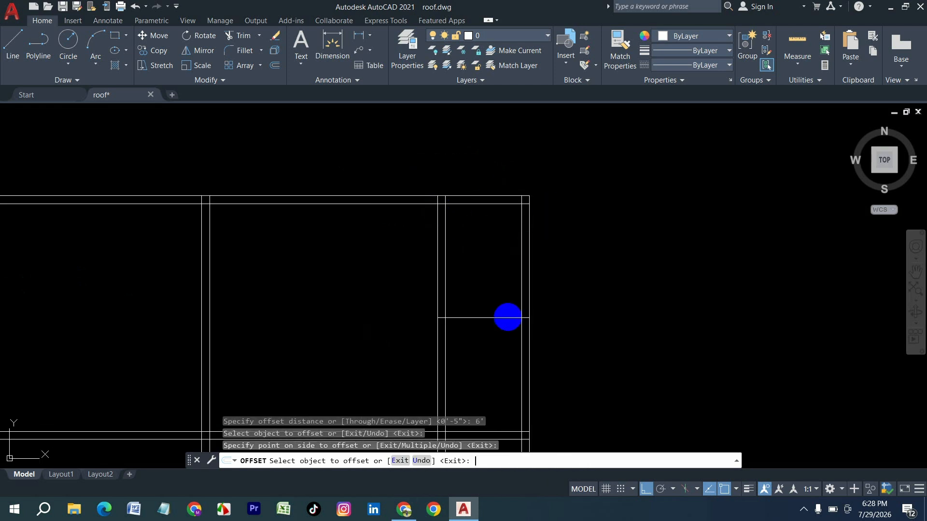
{"action": "key", "text": "Return"}
Step: Offset the lower short line in the right column 5" downward to form a partition wall
{"action": "key", "text": "Return"}
{"action": "type", "text": "5"}
{"action": "key", "text": "Return"}
{"action": "left_click", "coordinate": [480, 318]}
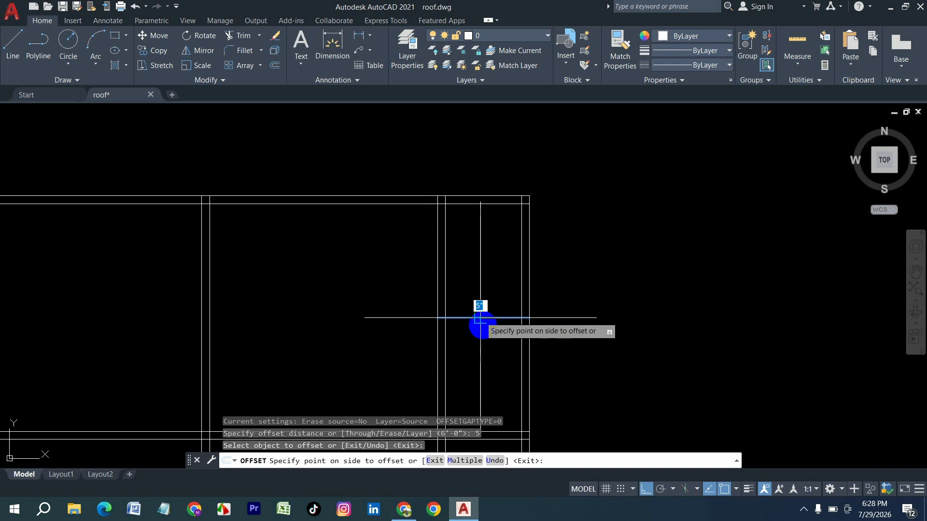
{"action": "left_click", "coordinate": [475, 376]}
{"action": "key", "text": "Return"}
Step: Offset the lower line of the right column's partition wall 9' downward
{"action": "key", "text": "Return"}
{"action": "type", "text": "9"}
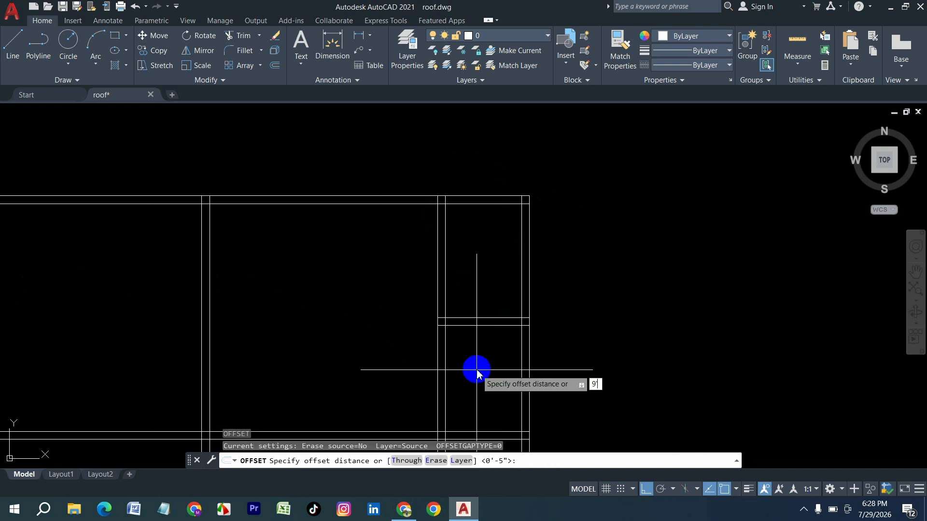
{"action": "key", "text": "Return"}
{"action": "left_click", "coordinate": [484, 326]}
{"action": "left_click", "coordinate": [486, 389]}
{"action": "scroll", "coordinate": [464, 277], "scroll_direction": "down", "scroll_amount": 3}
{"action": "scroll", "coordinate": [462, 346], "scroll_direction": "up", "scroll_amount": 2}
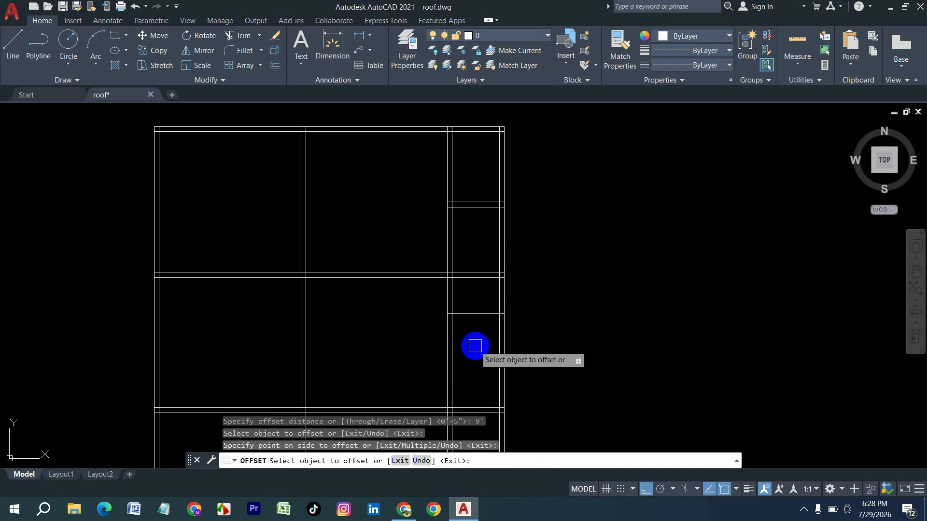
{"action": "key", "text": "Return"}
Step: Offset the lowest short line in the right column 5" downward to form its lower end wall
{"action": "key", "text": "Return"}
{"action": "type", "text": "5"}
{"action": "key", "text": "Return"}
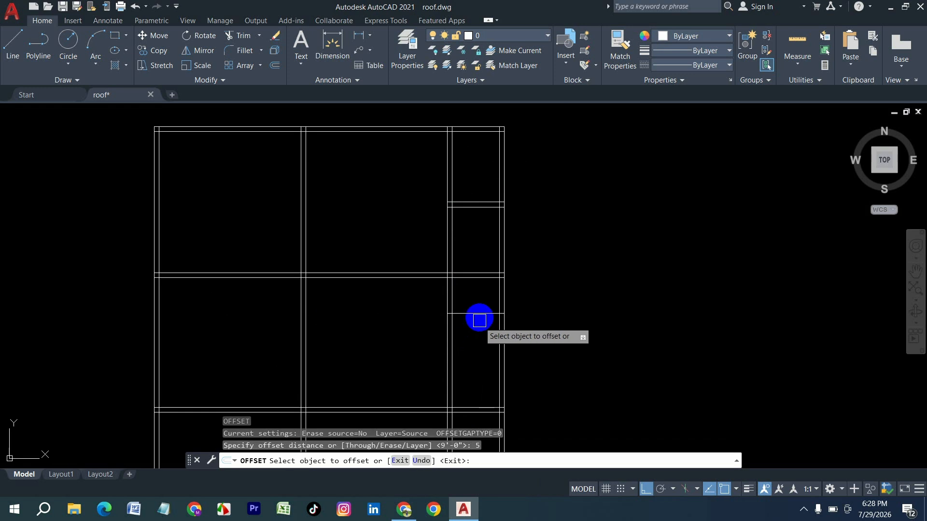
{"action": "left_click", "coordinate": [480, 314]}
{"action": "left_click", "coordinate": [521, 370]}
{"action": "key", "text": "Escape"}
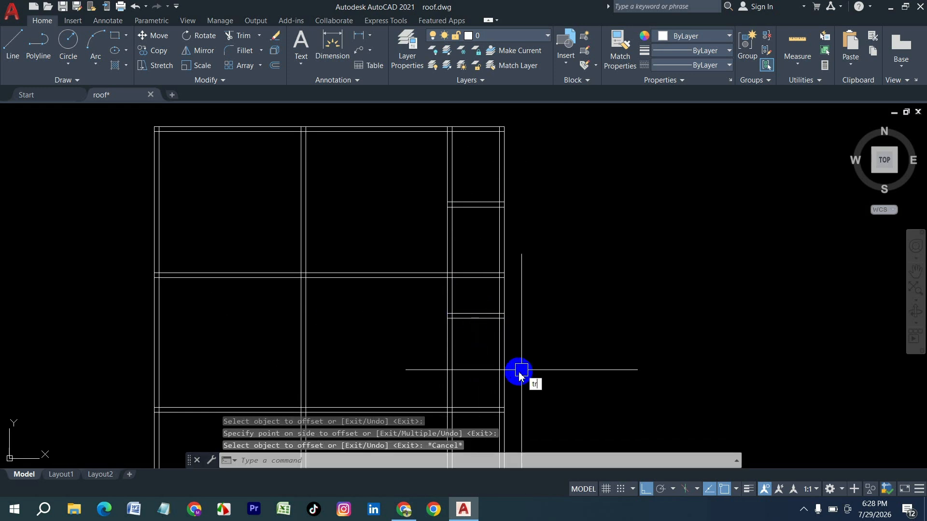
Step: Trim the right exterior wall below the right column's end wall and the centre vertical wall in the middle band, opening the central room
{"action": "key", "text": "Return"}
{"action": "left_click_drag", "start_coordinate": [530, 368], "coordinate": [483, 365]}
{"action": "left_click_drag", "start_coordinate": [393, 357], "coordinate": [268, 353]}
{"action": "scroll", "coordinate": [492, 252], "scroll_direction": "down", "scroll_amount": 4}
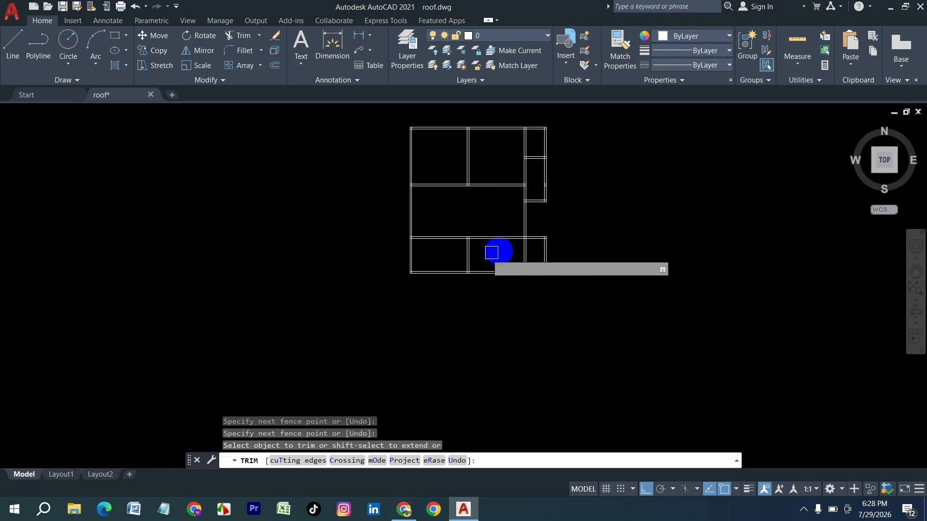
Step: Trim the right interior vertical wall lines inside the bottom strip of rooms
{"action": "scroll", "coordinate": [497, 251], "scroll_direction": "up", "scroll_amount": 2}
{"action": "middle_click_drag", "start_coordinate": [499, 252], "coordinate": [459, 372]}
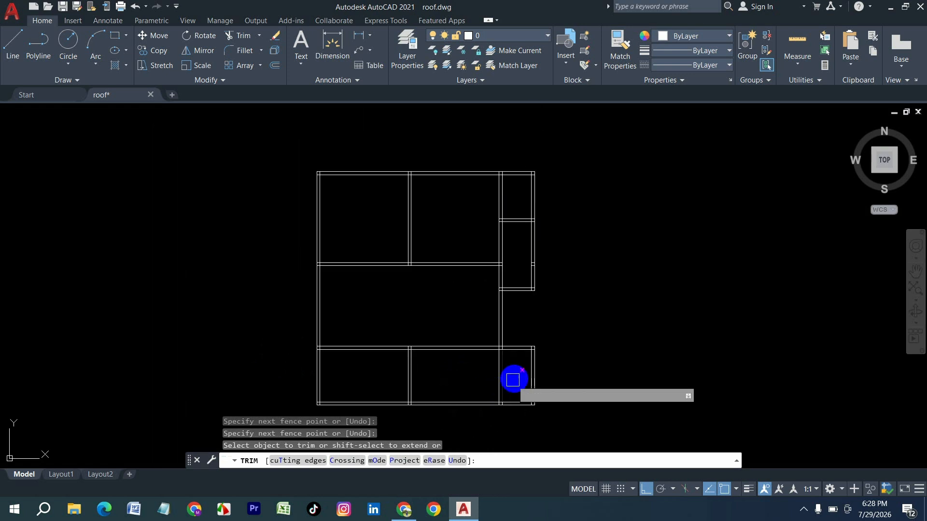
{"action": "left_click_drag", "start_coordinate": [513, 380], "coordinate": [483, 380]}
{"action": "key", "text": "Escape"}
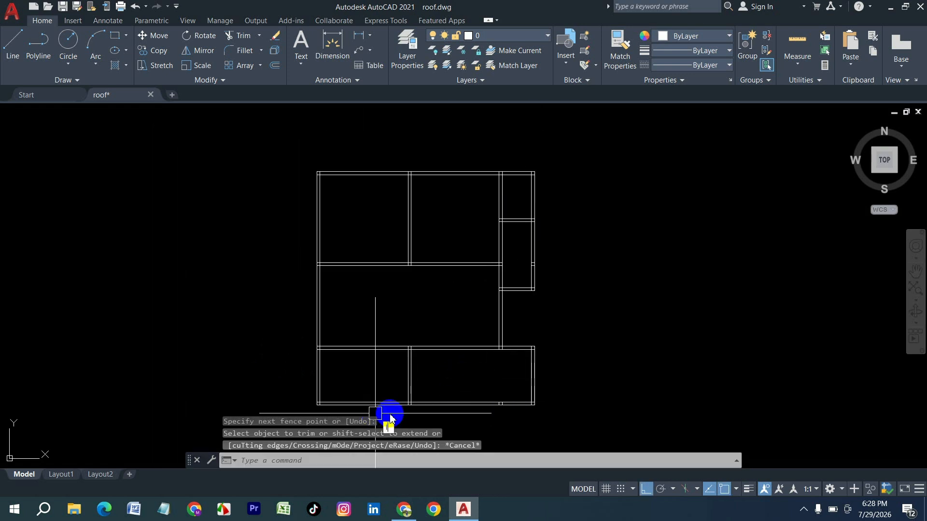
Step: Draw a vertical line along the left exterior wall's inner face across the full depth of the bottom strip
{"action": "scroll", "coordinate": [358, 403], "scroll_direction": "up", "scroll_amount": 2}
{"action": "type", "text": "l"}
{"action": "key", "text": "Return"}
{"action": "left_click", "coordinate": [297, 310]}
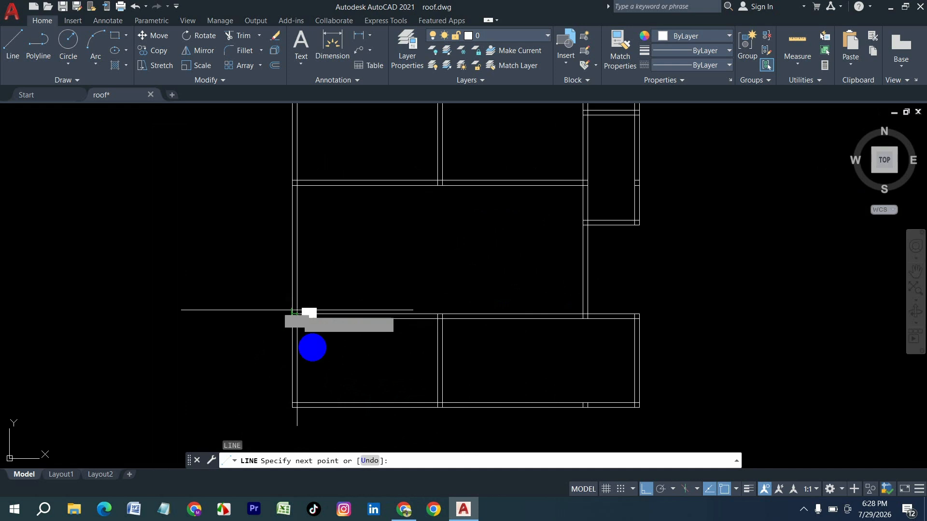
{"action": "left_click", "coordinate": [297, 409]}
{"action": "key", "text": "Return"}
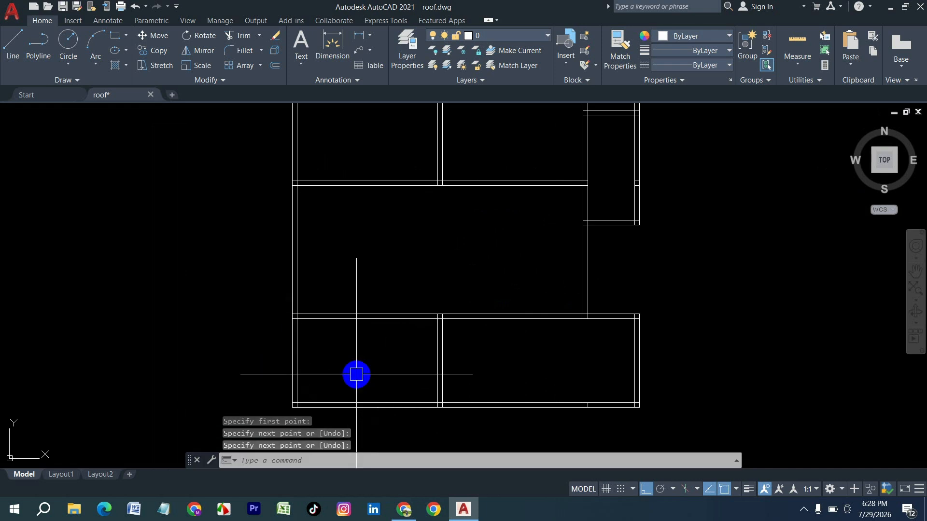
Step: Offset the new vertical line on the left wall's inner face 7' to the right
{"action": "key", "text": "Return"}
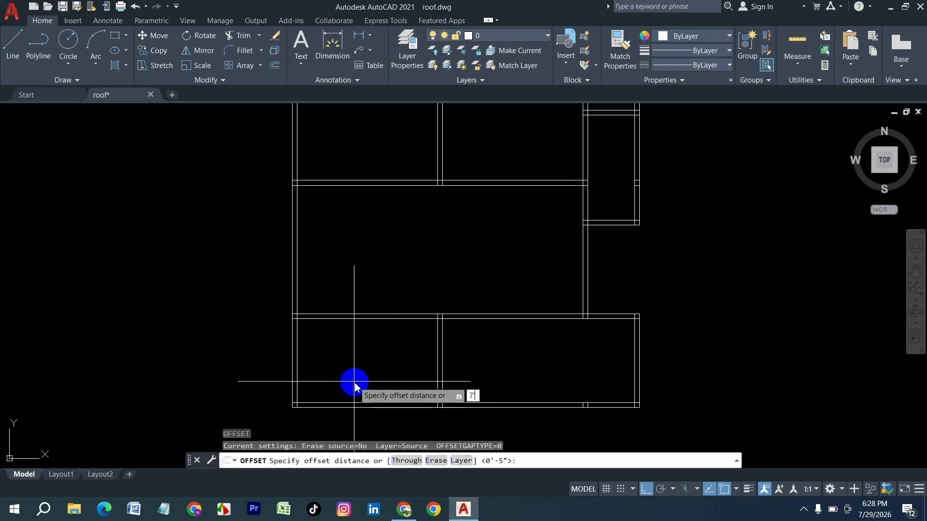
{"action": "type", "text": "7'"}
{"action": "key", "text": "Return"}
{"action": "left_click", "coordinate": [297, 378]}
{"action": "left_click", "coordinate": [415, 370]}
{"action": "key", "text": "Return"}
Step: Offset the new partition line in the bottom-left room 5" to the right to complete the wall
{"action": "key", "text": "Return"}
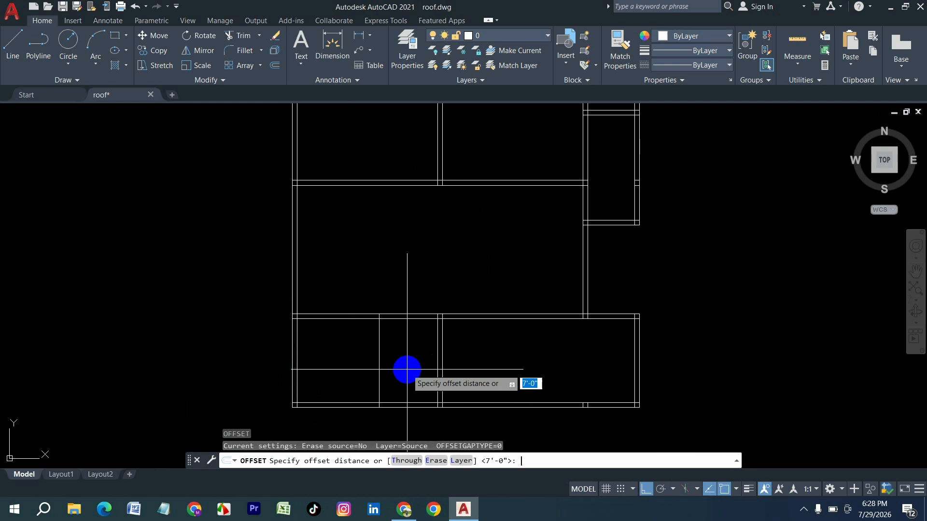
{"action": "type", "text": "5"}
{"action": "key", "text": "Return"}
{"action": "left_click", "coordinate": [380, 347]}
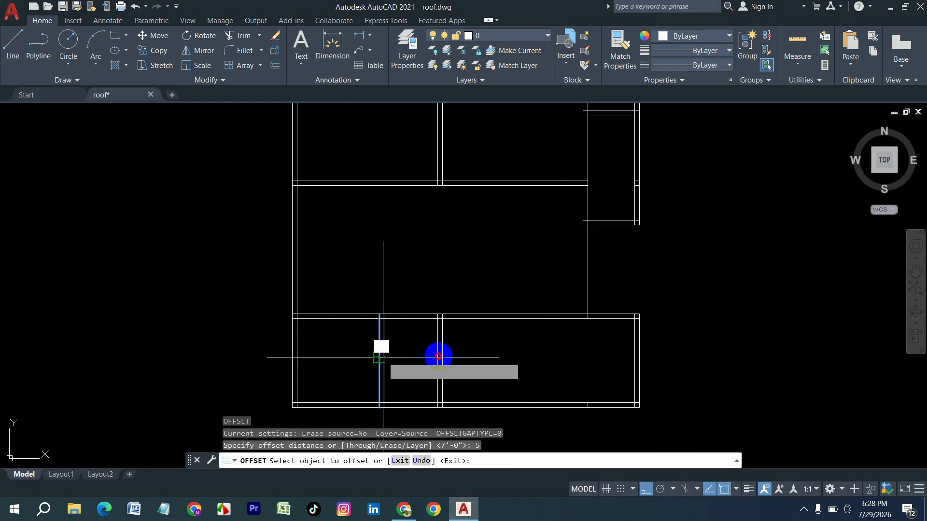
{"action": "left_click", "coordinate": [472, 357]}
{"action": "key", "text": "Escape"}
{"action": "key", "text": "Escape"}
Step: Offset the right line of the bottom strip's centre wall 15' to the right
{"action": "type", "text": "o"}
{"action": "key", "text": "Return"}
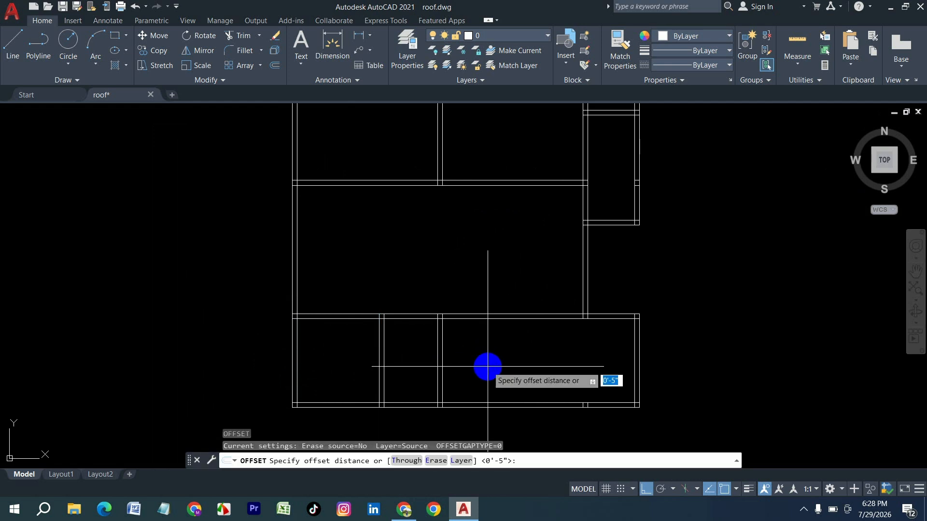
{"action": "type", "text": "15'"}
{"action": "key", "text": "Return"}
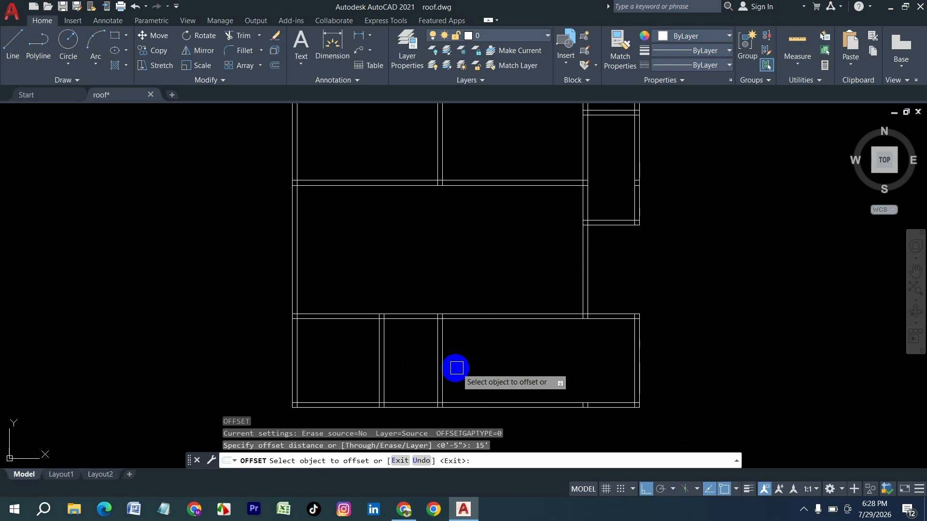
{"action": "key", "text": "Return"}
Step: Offset the new vertical line near the bottom strip's right end 5" to the right to form its end wall
{"action": "key", "text": "Return"}
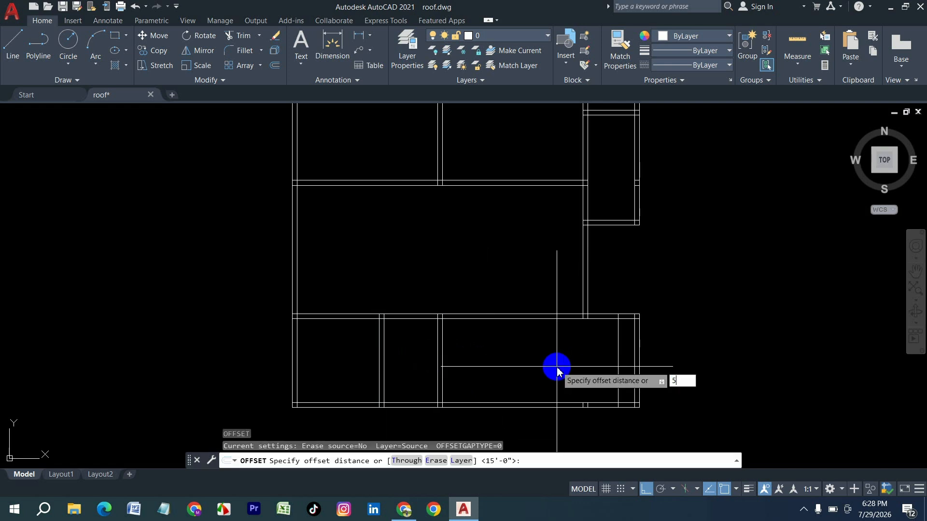
{"action": "type", "text": "5"}
{"action": "key", "text": "Return"}
{"action": "left_click", "coordinate": [620, 353]}
{"action": "left_click", "coordinate": [673, 354]}
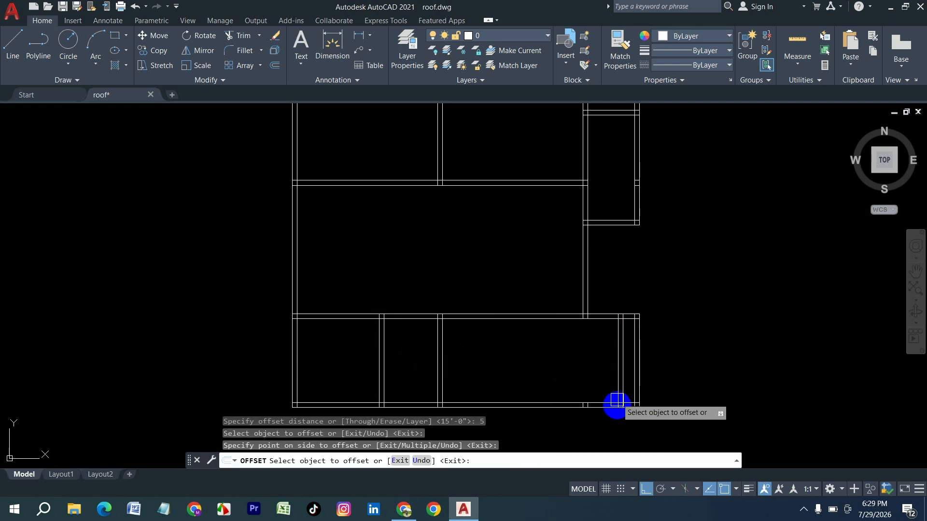
{"action": "key", "text": "Escape"}
Step: Trim the bottom strip's horizontal wall lines between the new end wall and the old right exterior wall
{"action": "scroll", "coordinate": [623, 408], "scroll_direction": "up", "scroll_amount": 4}
{"action": "key", "text": "Return"}
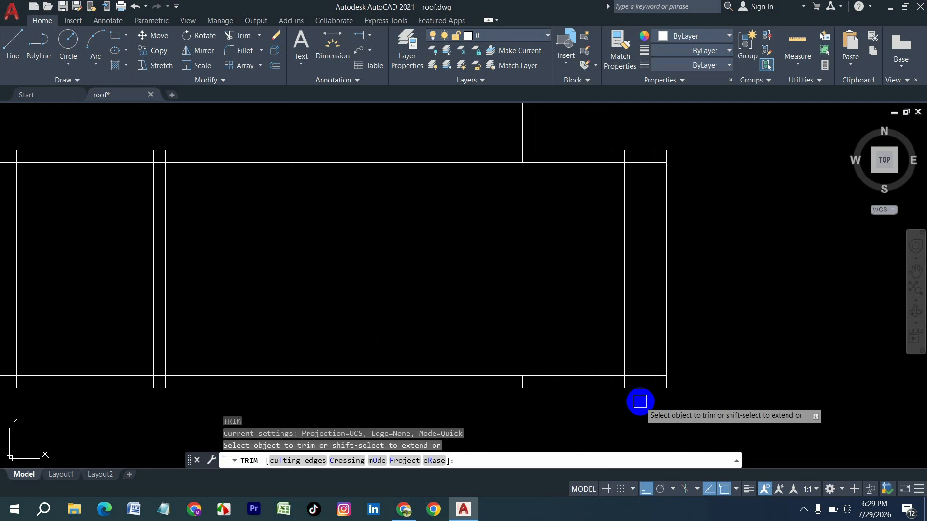
{"action": "left_click_drag", "start_coordinate": [634, 411], "coordinate": [658, 220]}
{"action": "left_click_drag", "start_coordinate": [644, 121], "coordinate": [640, 317]}
{"action": "key", "text": "Escape"}
Step: Erase the detached piece of the old right exterior wall beside the bottom strip
{"action": "left_click", "coordinate": [691, 414]}
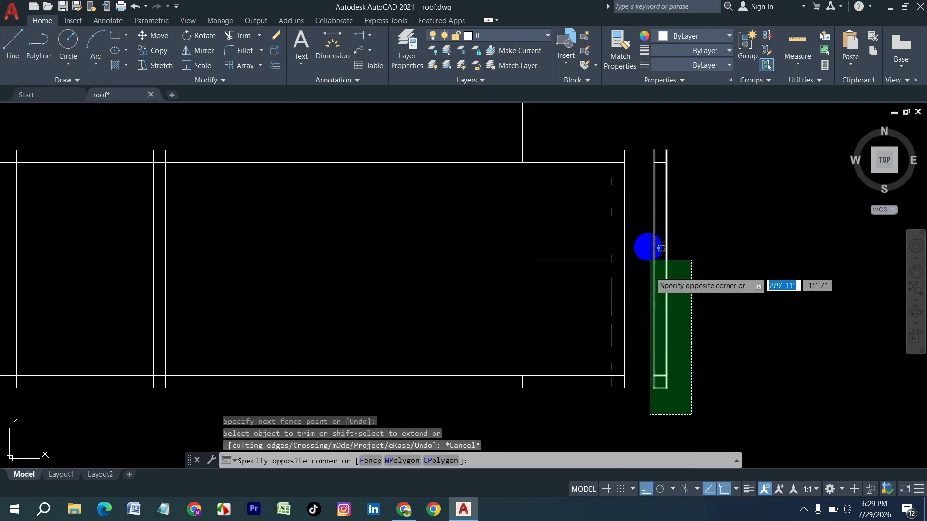
{"action": "left_click", "coordinate": [649, 161]}
{"action": "middle_click_drag", "start_coordinate": [708, 214], "coordinate": [699, 281]}
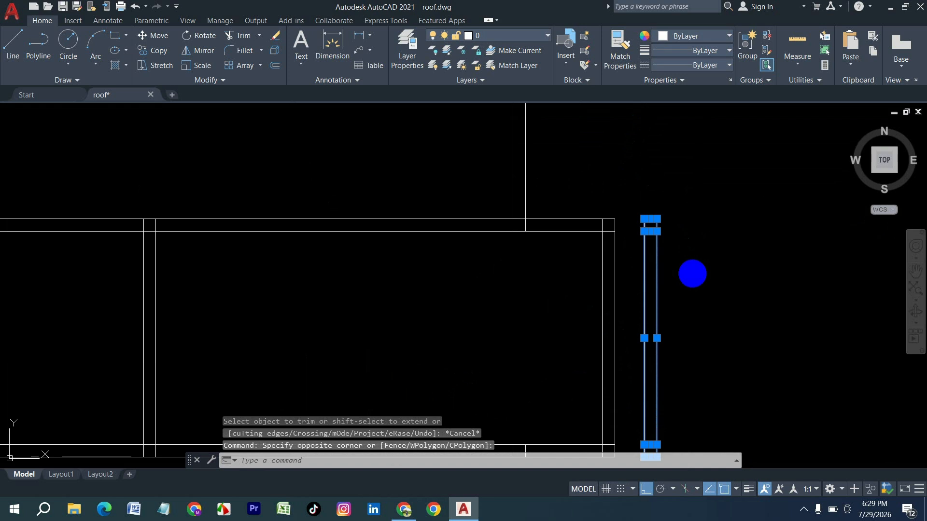
{"action": "key", "text": "Delete"}
Step: Offset the inner line of the bottom strip's right end wall 3'6" to the left
{"action": "scroll", "coordinate": [623, 247], "scroll_direction": "down", "scroll_amount": 4}
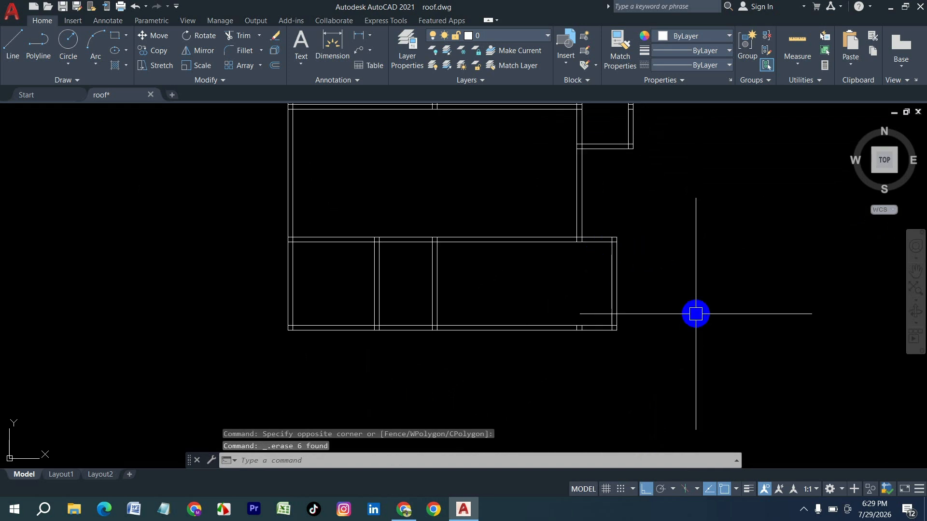
{"action": "middle_click_drag", "start_coordinate": [695, 314], "coordinate": [694, 387]}
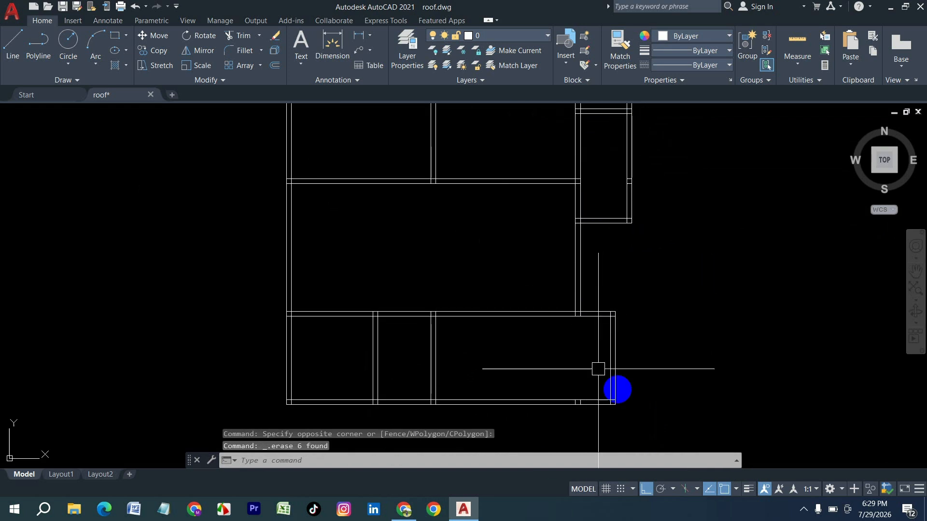
{"action": "key", "text": "Return"}
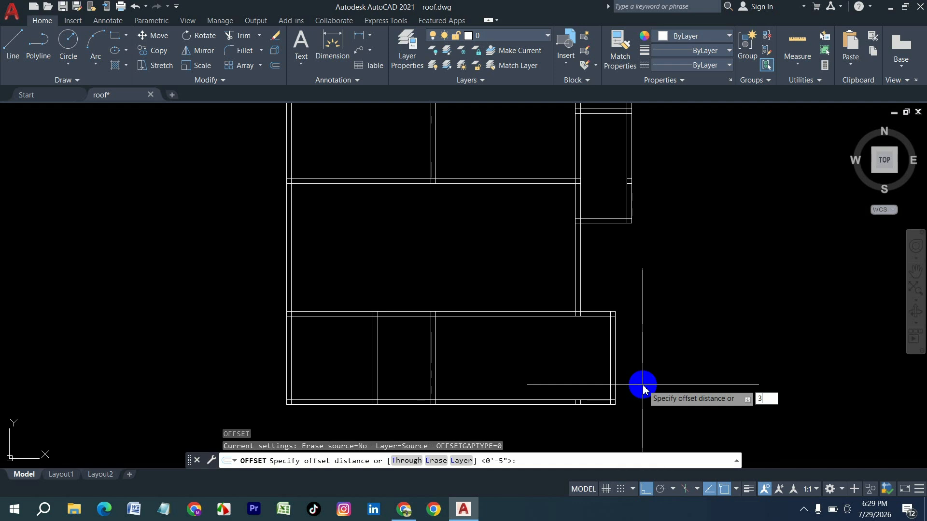
{"action": "type", "text": "3'6"}
{"action": "key", "text": "Return"}
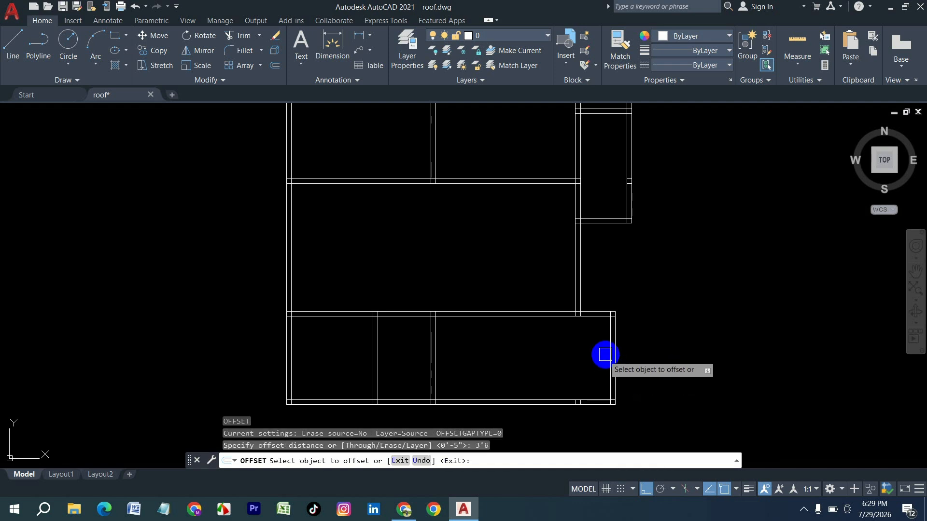
{"action": "left_click", "coordinate": [611, 360]}
{"action": "left_click", "coordinate": [556, 384]}
{"action": "key", "text": "Return"}
Step: Offset the line beside the bottom strip's right end wall 10" to the left repeatedly, producing eight evenly spaced stair lines
{"action": "key", "text": "Return"}
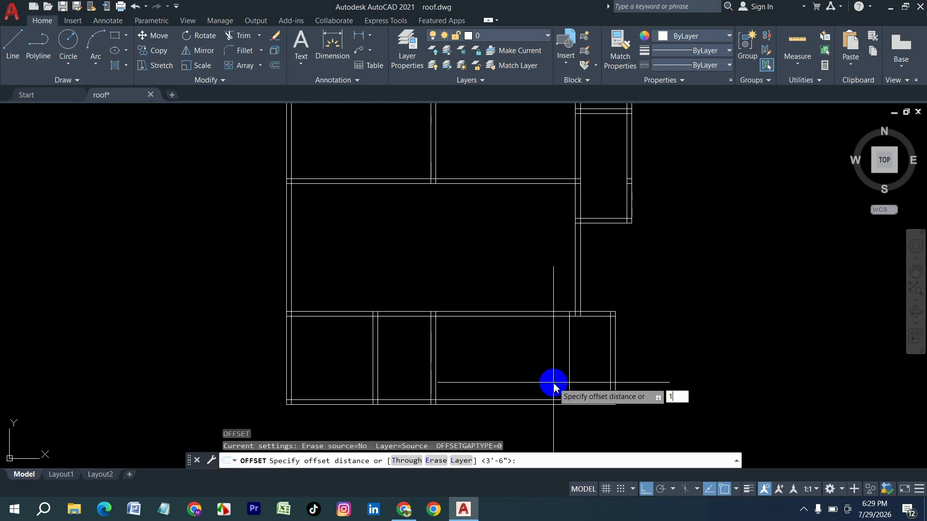
{"action": "key", "text": "Return"}
{"action": "left_click", "coordinate": [570, 362]}
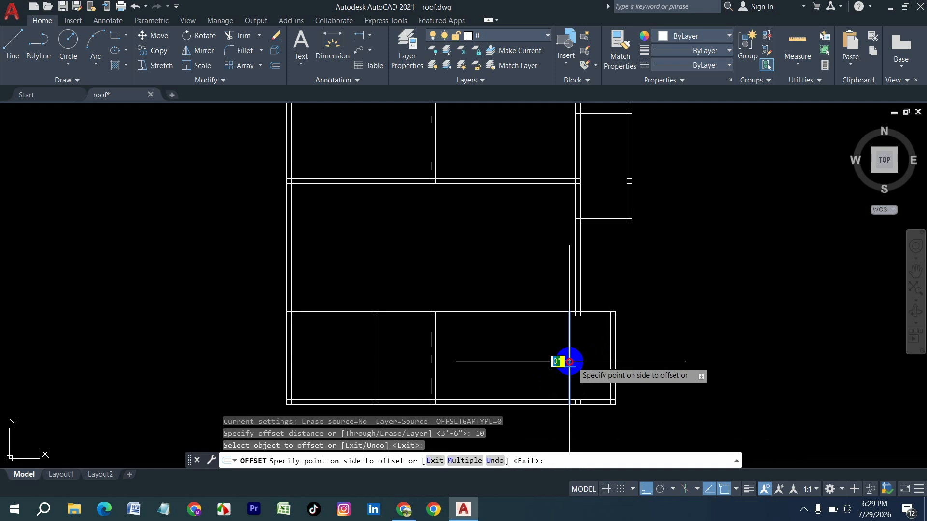
{"action": "left_click", "coordinate": [464, 461]}
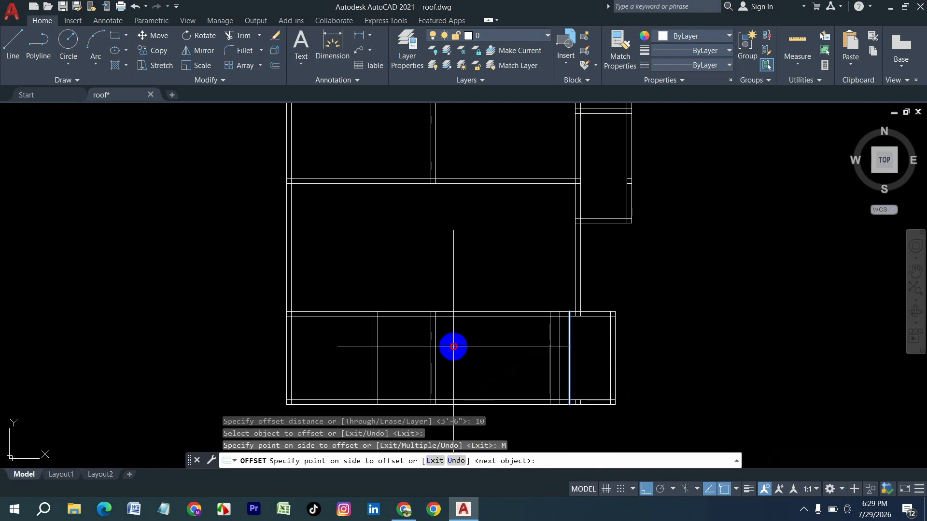
{"action": "left_click", "coordinate": [375, 378]}
{"action": "left_click", "coordinate": [363, 378]}
{"action": "left_click", "coordinate": [345, 380]}
{"action": "left_click", "coordinate": [330, 382]}
{"action": "left_click", "coordinate": [317, 385]}
{"action": "left_click", "coordinate": [299, 389]}
{"action": "left_click", "coordinate": [282, 387]}
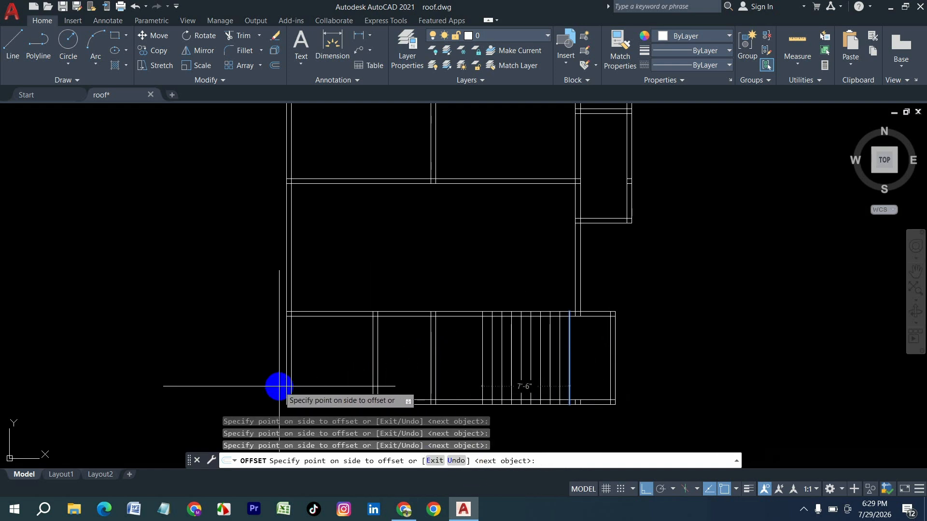
{"action": "key", "text": "Escape"}
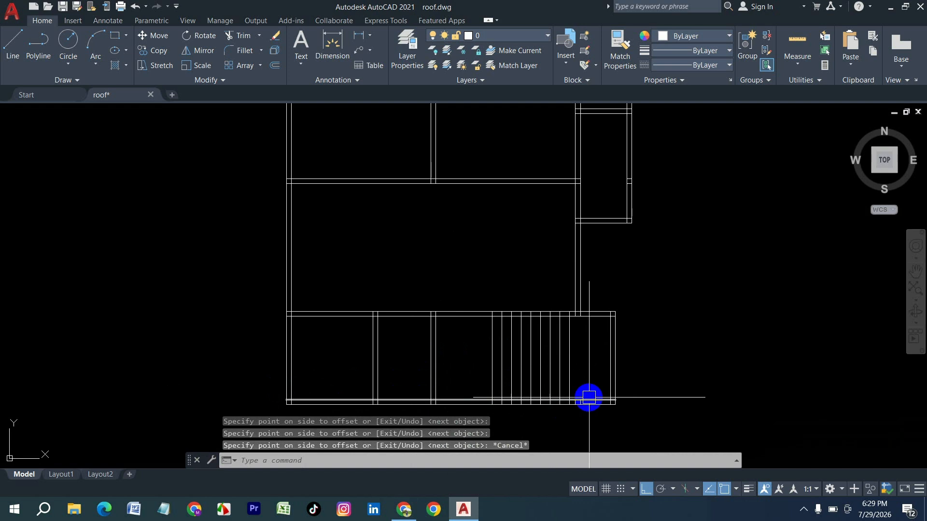
{"action": "type", "text": "o"}
{"action": "key", "text": "Return"}
{"action": "type", "text": "10"}
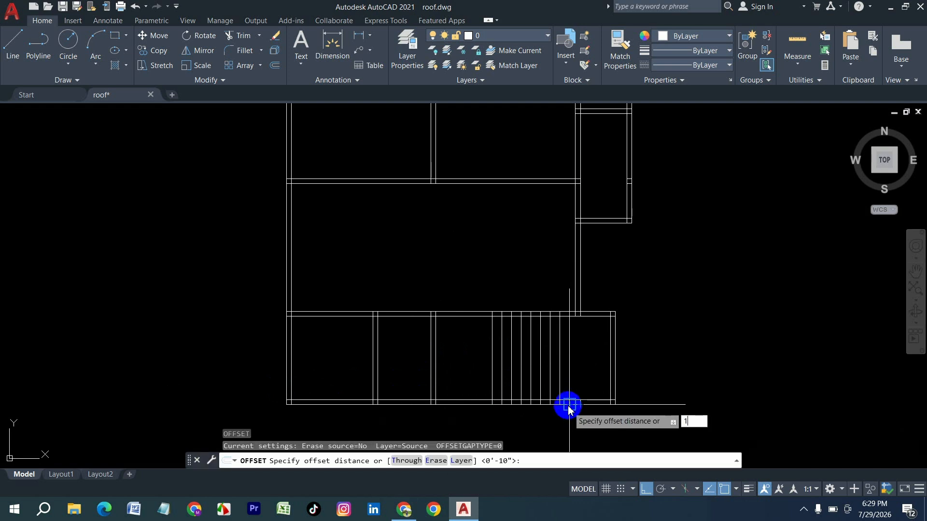
{"action": "key", "text": "Return"}
{"action": "left_click", "coordinate": [572, 368]}
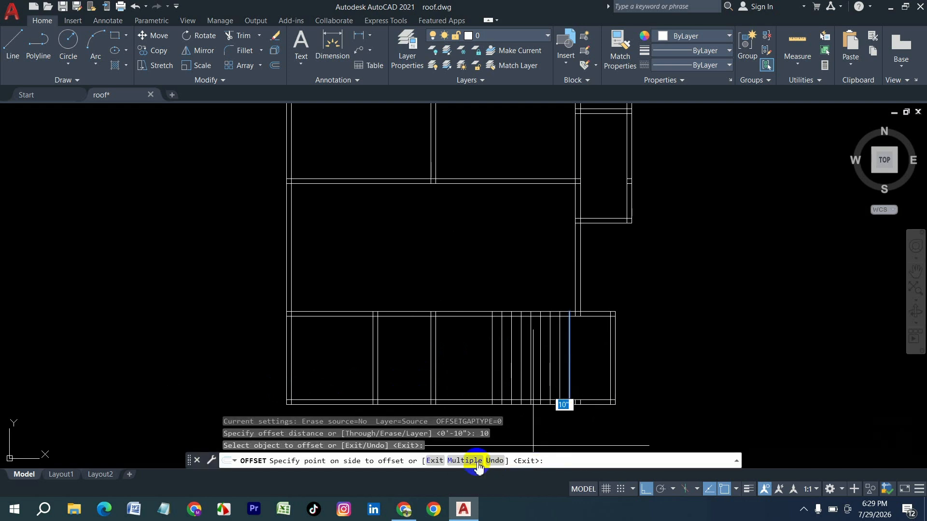
{"action": "left_click", "coordinate": [464, 460]}
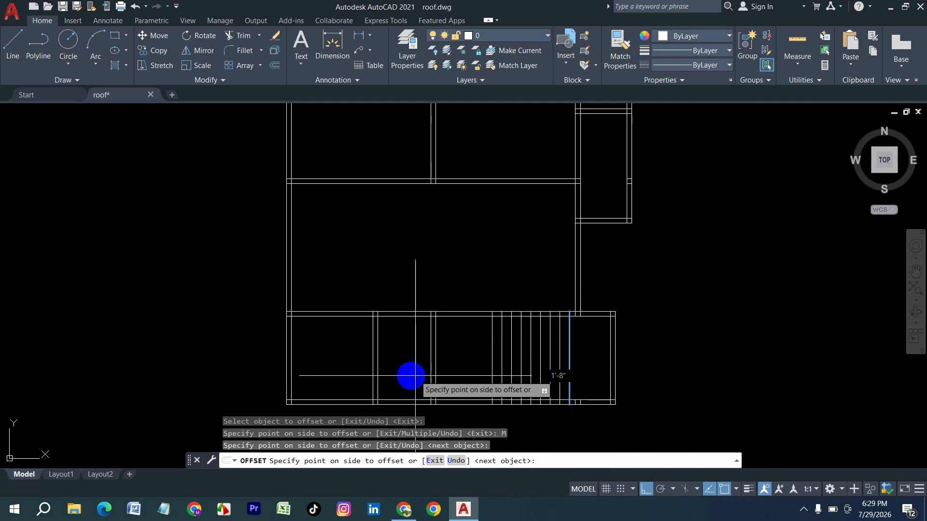
{"action": "key", "text": "Escape"}
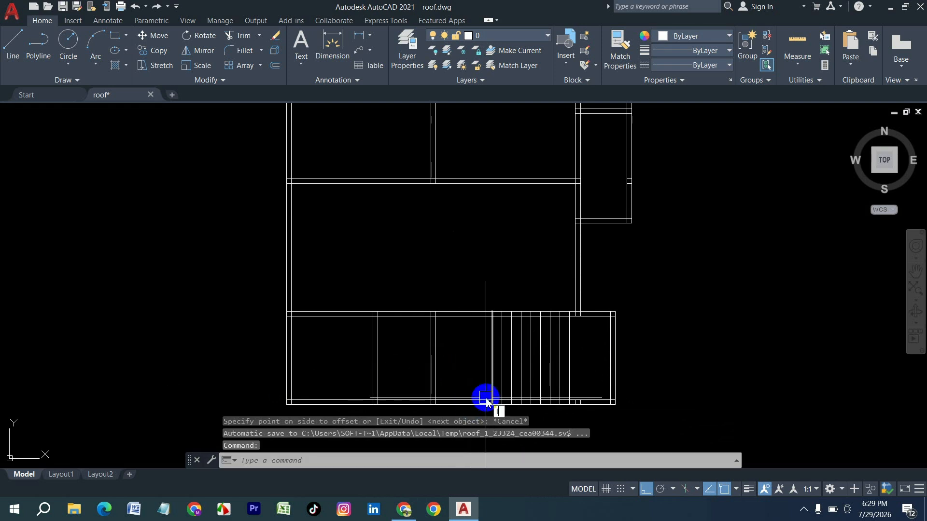
Step: Draw a horizontal line across the stair from the midpoint of its leftmost line to the midpoint of its rightmost line
{"action": "type", "text": "l"}
{"action": "key", "text": "Return"}
{"action": "left_click", "coordinate": [491, 360]}
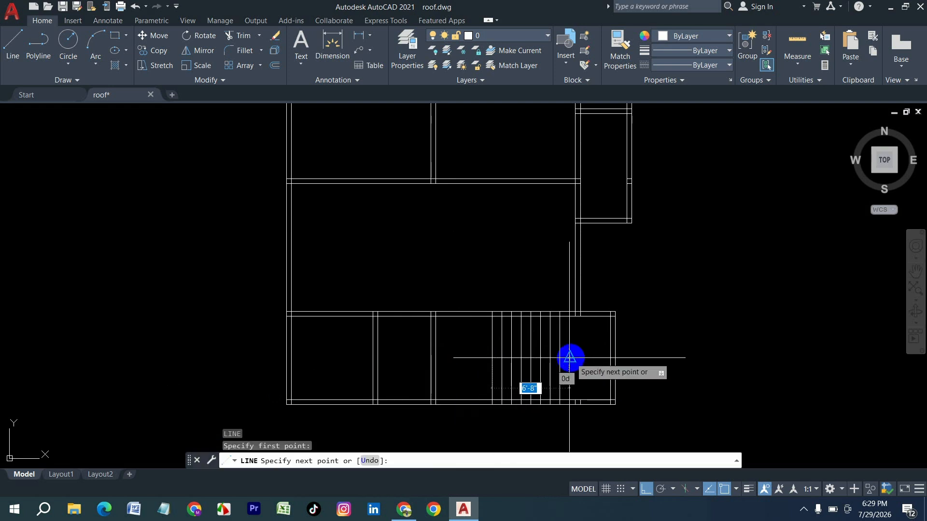
{"action": "left_click", "coordinate": [570, 358]}
{"action": "key", "text": "Return"}
{"action": "scroll", "coordinate": [558, 375], "scroll_direction": "down", "scroll_amount": 2}
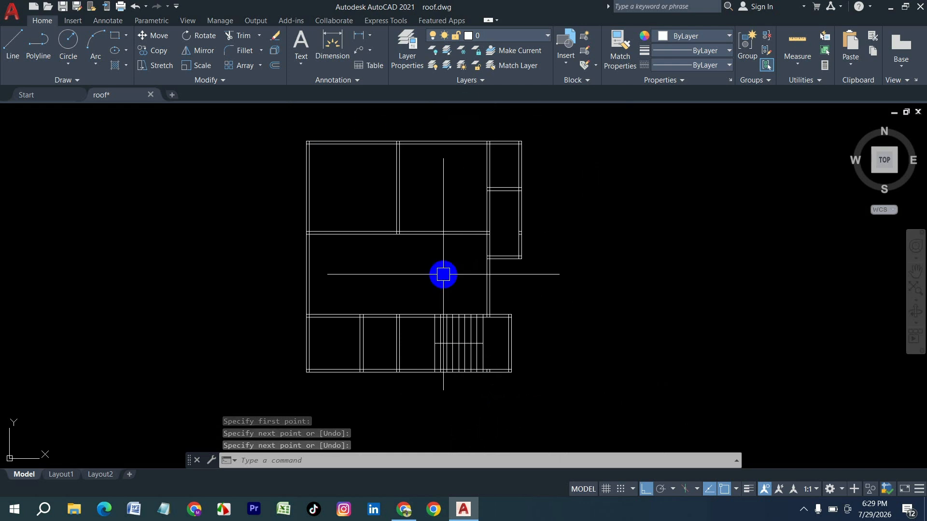
Step: Set the current object colour to Red and draw a 10" by 10" square in the empty space right of the plan
{"action": "left_click", "coordinate": [681, 41]}
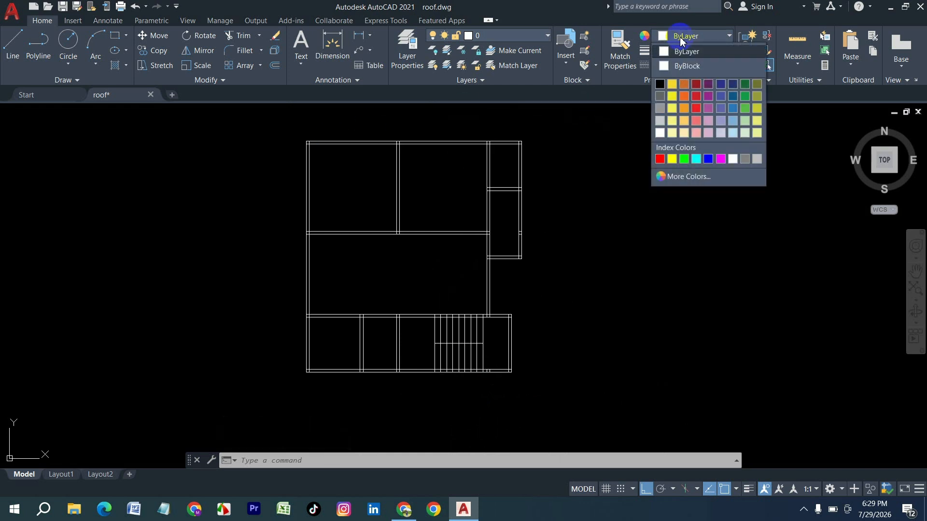
{"action": "left_click", "coordinate": [660, 159]}
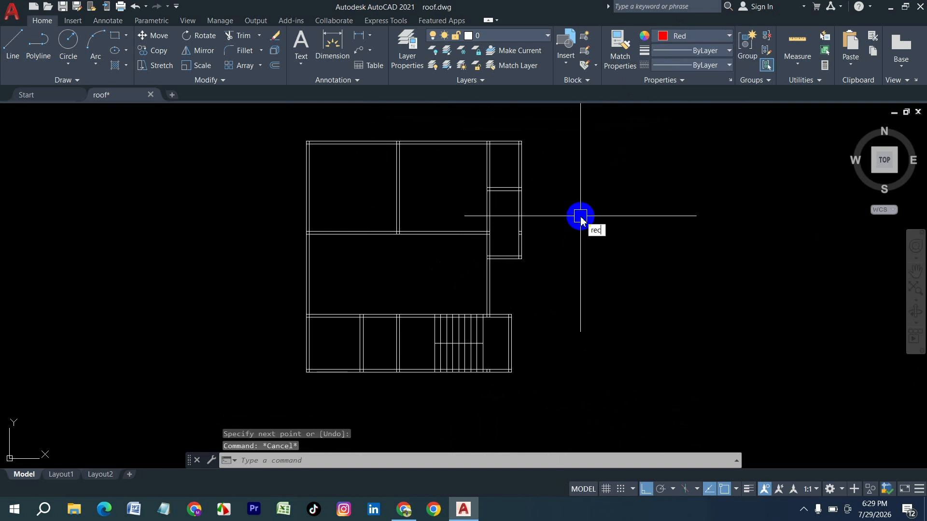
{"action": "type", "text": "rec"}
{"action": "key", "text": "Return"}
{"action": "left_click", "coordinate": [583, 215]}
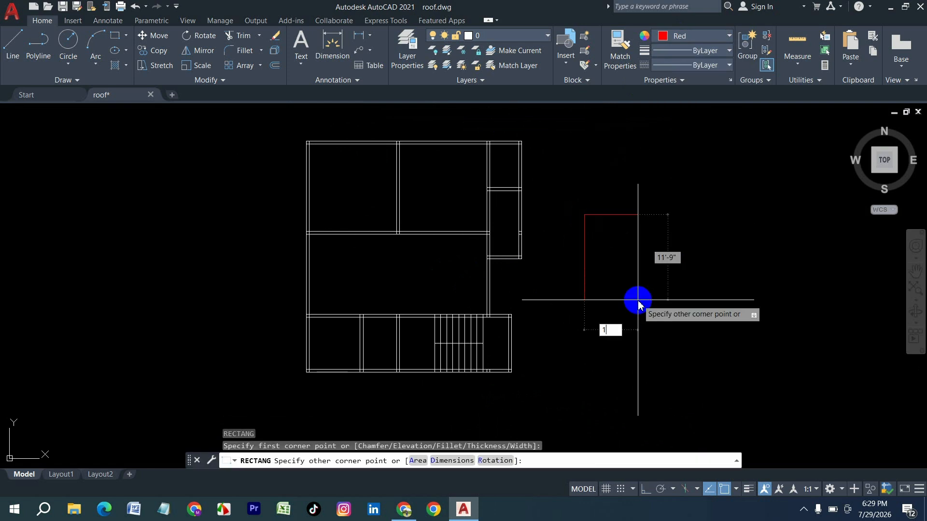
{"action": "type", "text": "10"}
{"action": "key", "text": "Tab"}
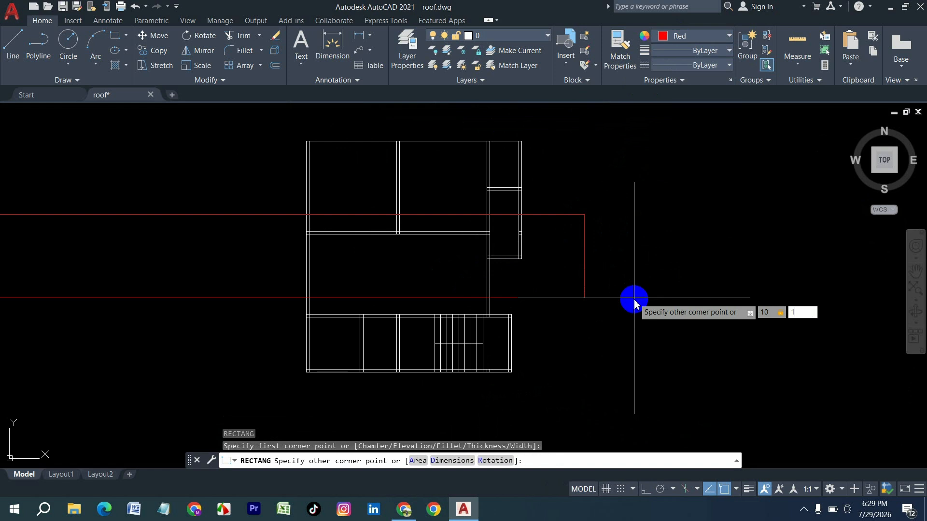
{"action": "type", "text": "10"}
{"action": "key", "text": "Return"}
Step: Copy the red square by its upper-left corner onto the top exterior wall's left corner and its two junctions with the vertical walls
{"action": "left_click", "coordinate": [614, 233]}
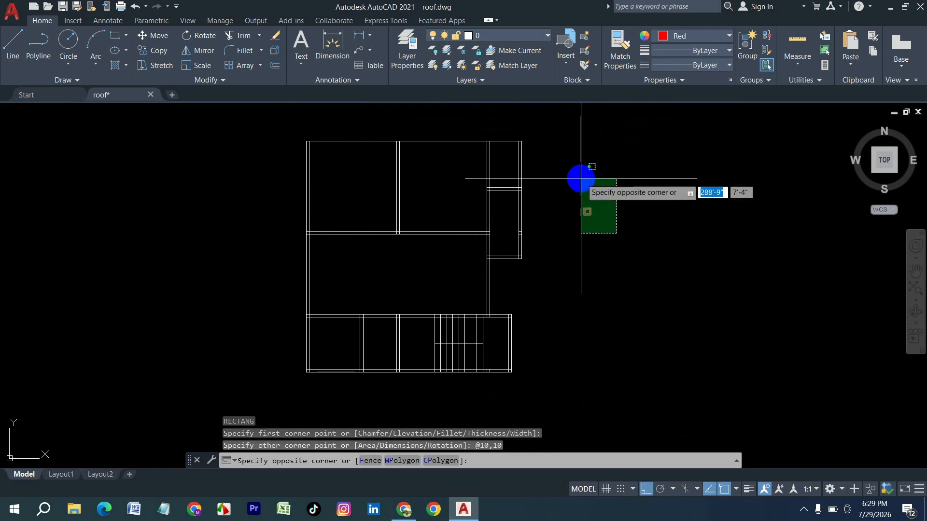
{"action": "type", "text": "cp"}
{"action": "key", "text": "Return"}
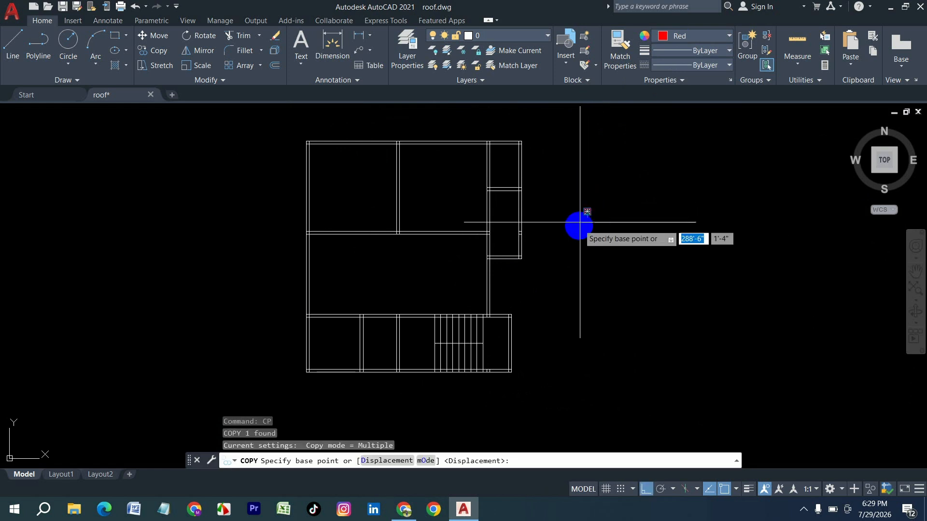
{"action": "scroll", "coordinate": [587, 213], "scroll_direction": "up", "scroll_amount": 5}
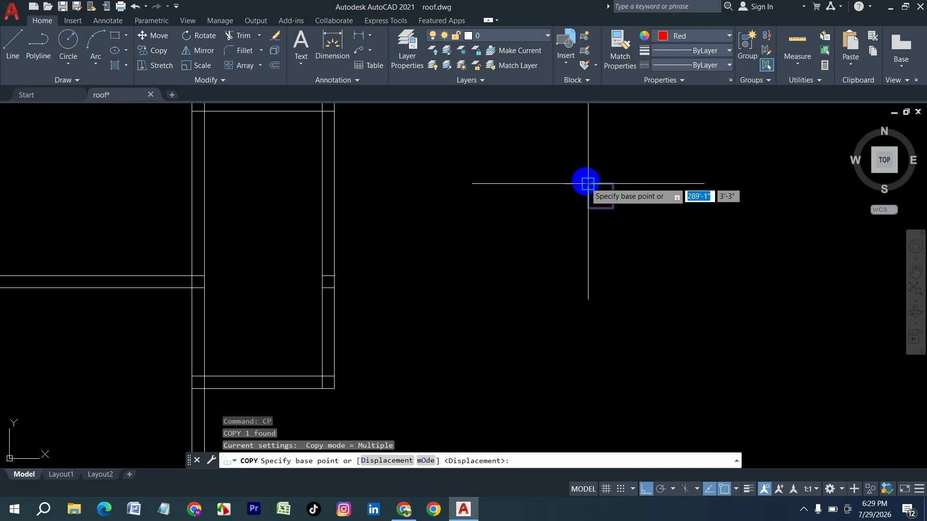
{"action": "left_click", "coordinate": [586, 182]}
{"action": "scroll", "coordinate": [590, 300], "scroll_direction": "down", "scroll_amount": 5}
{"action": "scroll", "coordinate": [332, 217], "scroll_direction": "up", "scroll_amount": 5}
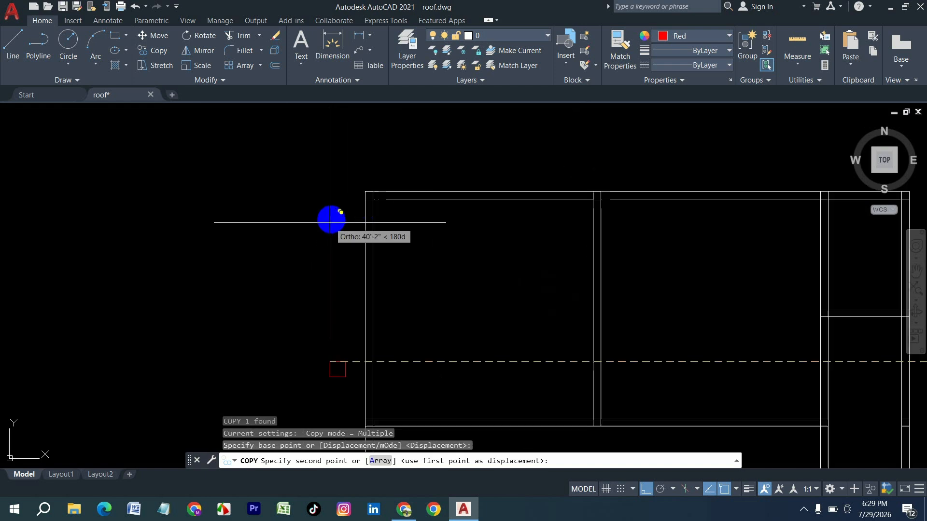
{"action": "left_click", "coordinate": [365, 192]}
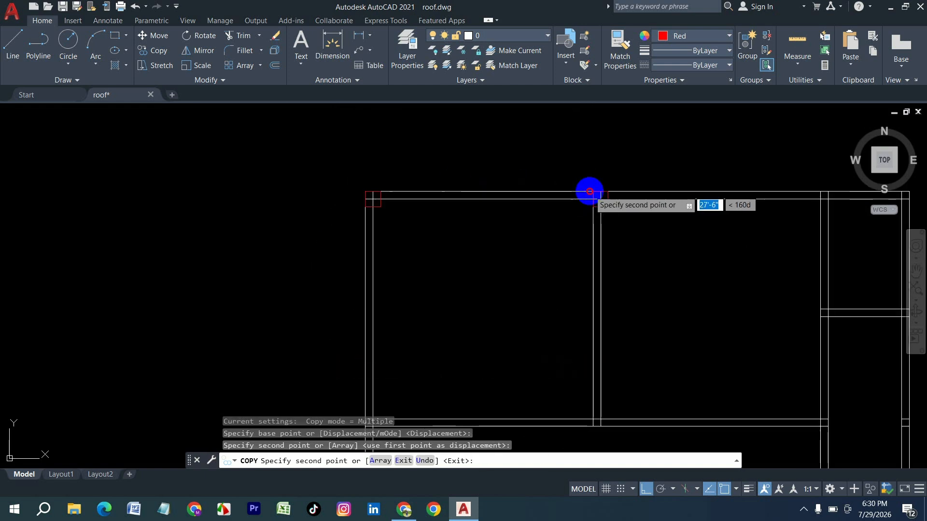
{"action": "left_click", "coordinate": [590, 191]}
{"action": "scroll", "coordinate": [368, 245], "scroll_direction": "down", "scroll_amount": 4}
{"action": "scroll", "coordinate": [509, 231], "scroll_direction": "up", "scroll_amount": 5}
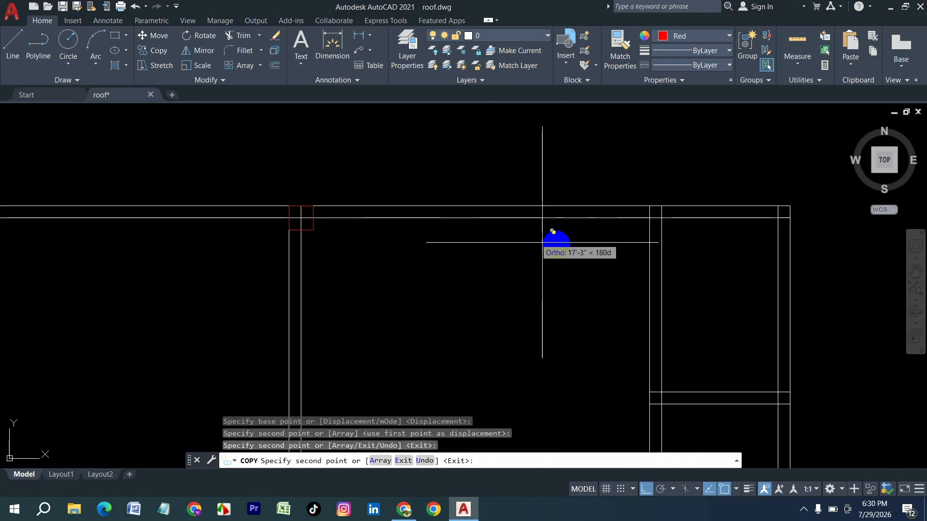
{"action": "left_click", "coordinate": [649, 207]}
{"action": "key", "text": "Escape"}
Step: Copy the three squares on the top wall by the left one's lower-left corner down to the horizontal wall below the upper rooms
{"action": "left_click", "coordinate": [674, 231]}
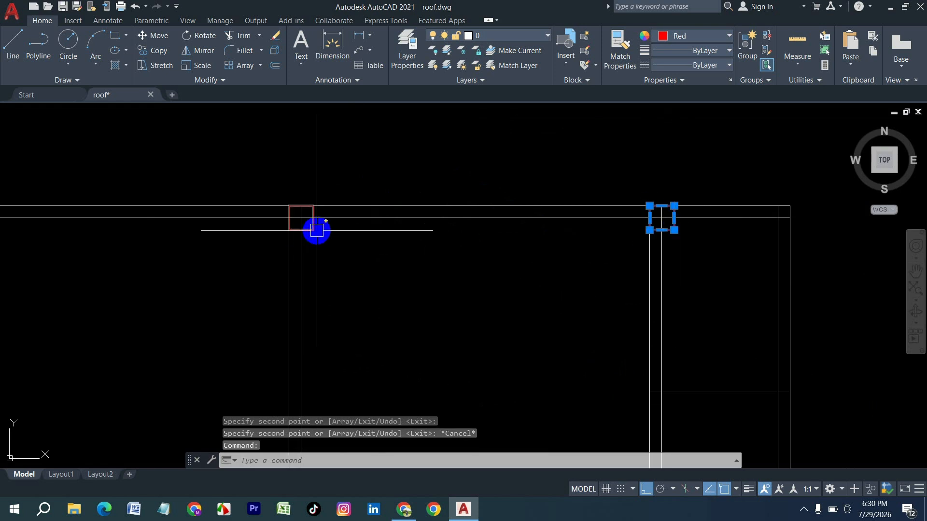
{"action": "left_click", "coordinate": [314, 231]}
{"action": "scroll", "coordinate": [389, 245], "scroll_direction": "down", "scroll_amount": 5}
{"action": "scroll", "coordinate": [208, 238], "scroll_direction": "up", "scroll_amount": 5}
{"action": "left_click", "coordinate": [233, 243]}
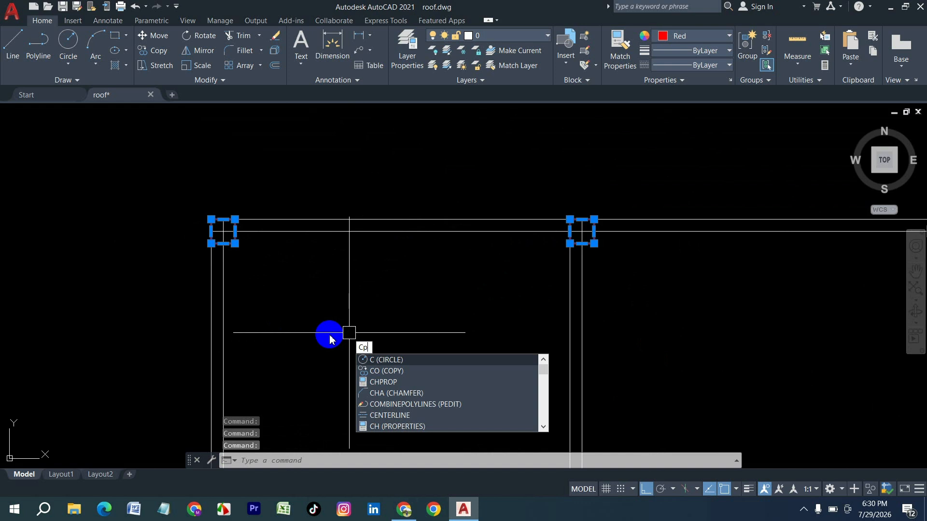
{"action": "key", "text": "Return"}
{"action": "left_click", "coordinate": [213, 241]}
{"action": "scroll", "coordinate": [212, 226], "scroll_direction": "down", "scroll_amount": 3}
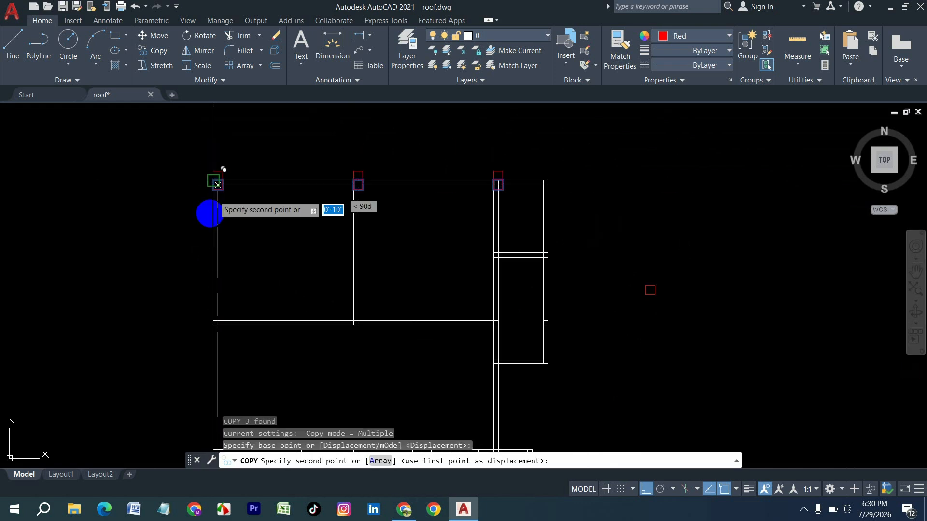
{"action": "scroll", "coordinate": [206, 309], "scroll_direction": "up", "scroll_amount": 4}
{"action": "left_click", "coordinate": [231, 356]}
{"action": "scroll", "coordinate": [256, 234], "scroll_direction": "down", "scroll_amount": 6}
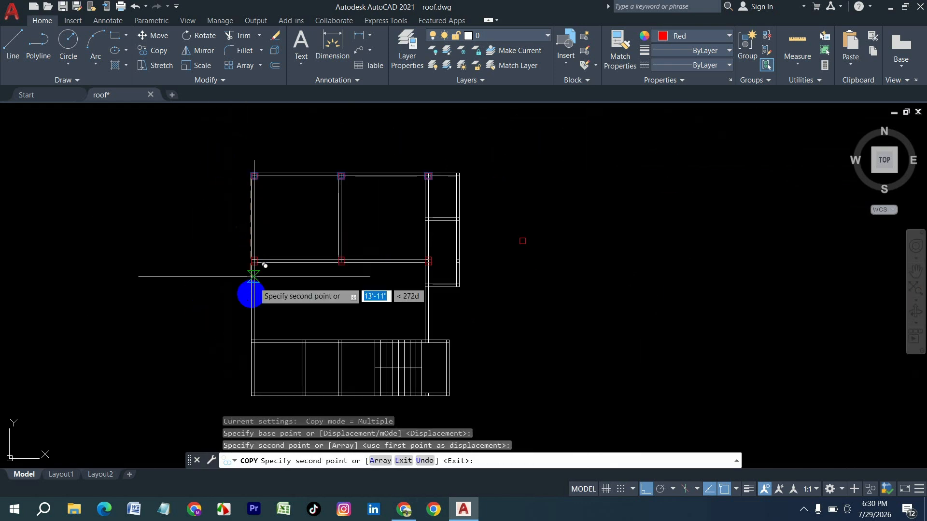
Step: Place two more copies of the row of squares on the bottom strip's upper wall and on the bottom exterior wall
{"action": "scroll", "coordinate": [254, 277], "scroll_direction": "up", "scroll_amount": 4}
{"action": "left_click", "coordinate": [255, 336]}
{"action": "scroll", "coordinate": [255, 333], "scroll_direction": "down", "scroll_amount": 4}
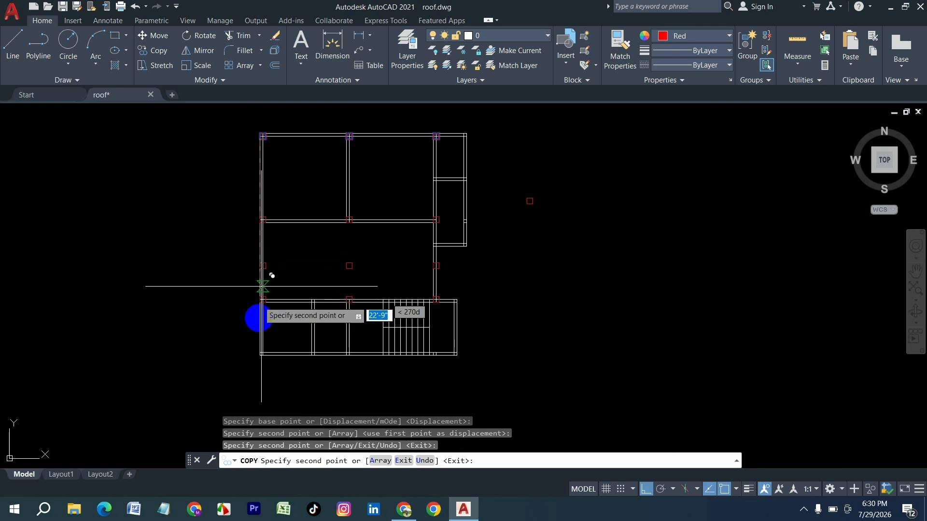
{"action": "scroll", "coordinate": [263, 286], "scroll_direction": "up", "scroll_amount": 4}
{"action": "left_click", "coordinate": [262, 353]}
{"action": "scroll", "coordinate": [270, 379], "scroll_direction": "down", "scroll_amount": 4}
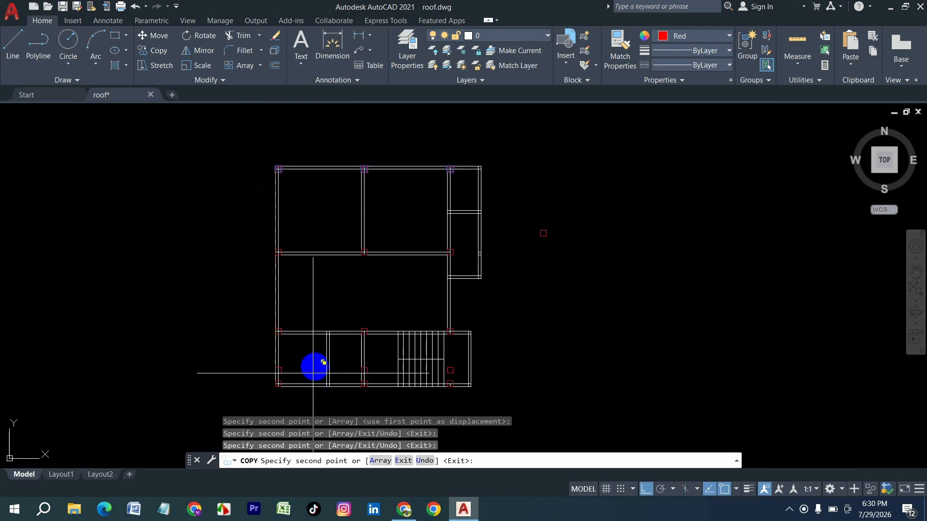
{"action": "key", "text": "Escape"}
Step: Trim the wall lines inside the three red squares along the top exterior wall
{"action": "scroll", "coordinate": [245, 183], "scroll_direction": "up", "scroll_amount": 5}
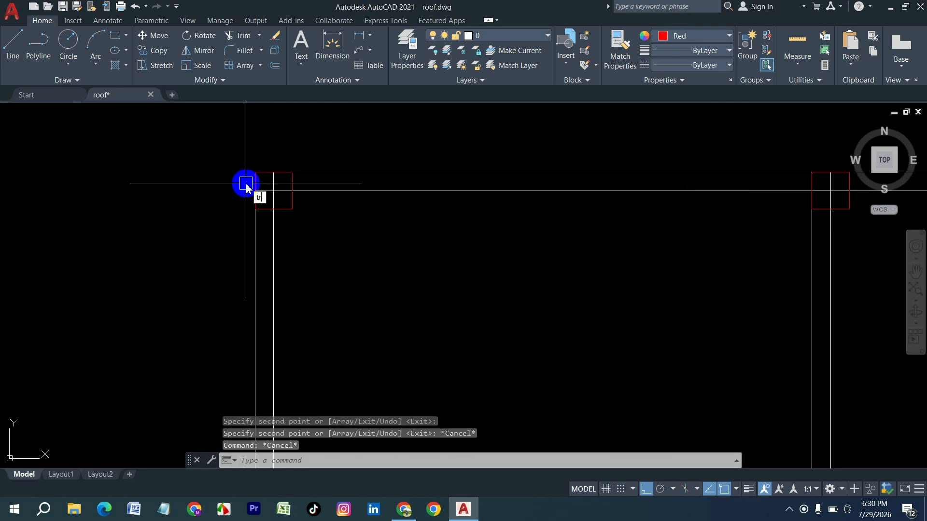
{"action": "type", "text": "tr"}
{"action": "key", "text": "Return"}
{"action": "scroll", "coordinate": [273, 188], "scroll_direction": "up", "scroll_amount": 4}
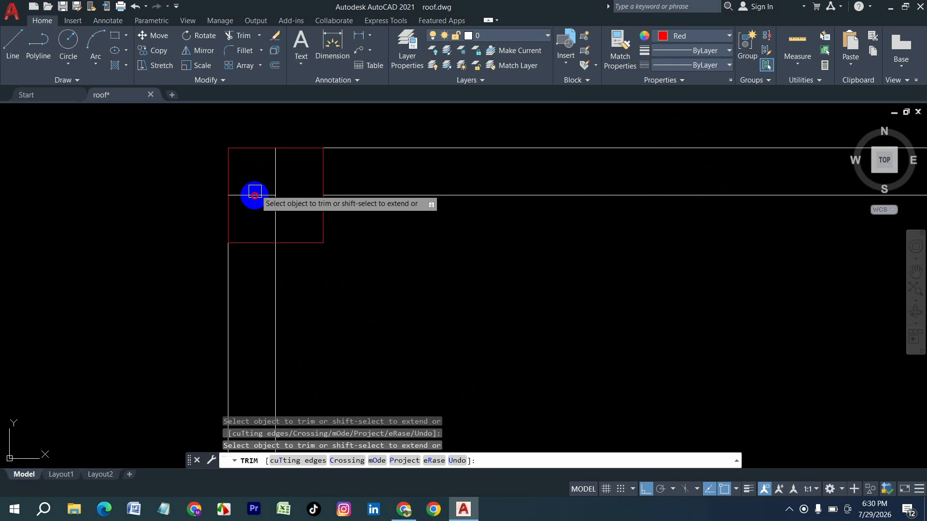
{"action": "left_click_drag", "start_coordinate": [253, 214], "coordinate": [280, 180]}
{"action": "scroll", "coordinate": [227, 203], "scroll_direction": "down", "scroll_amount": 2}
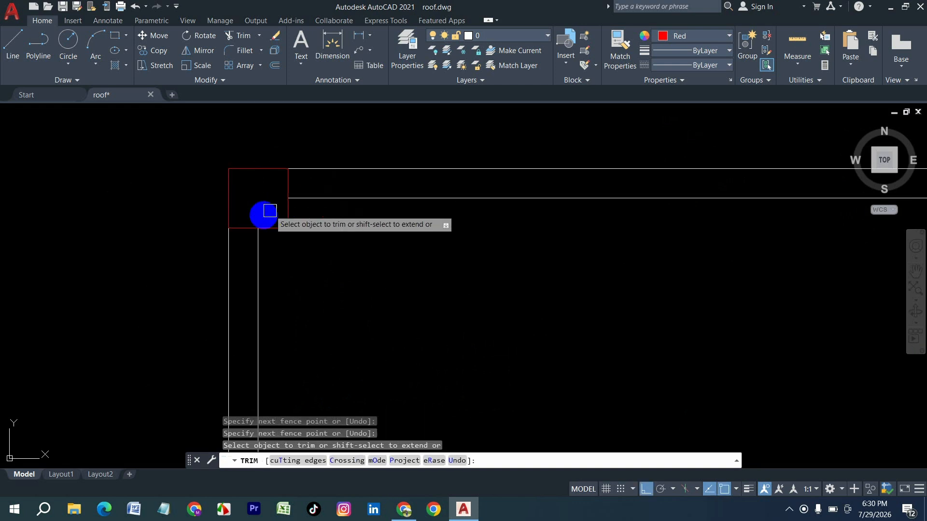
{"action": "scroll", "coordinate": [182, 223], "scroll_direction": "down", "scroll_amount": 4}
{"action": "scroll", "coordinate": [560, 216], "scroll_direction": "up", "scroll_amount": 8}
{"action": "left_click_drag", "start_coordinate": [599, 221], "coordinate": [589, 187]}
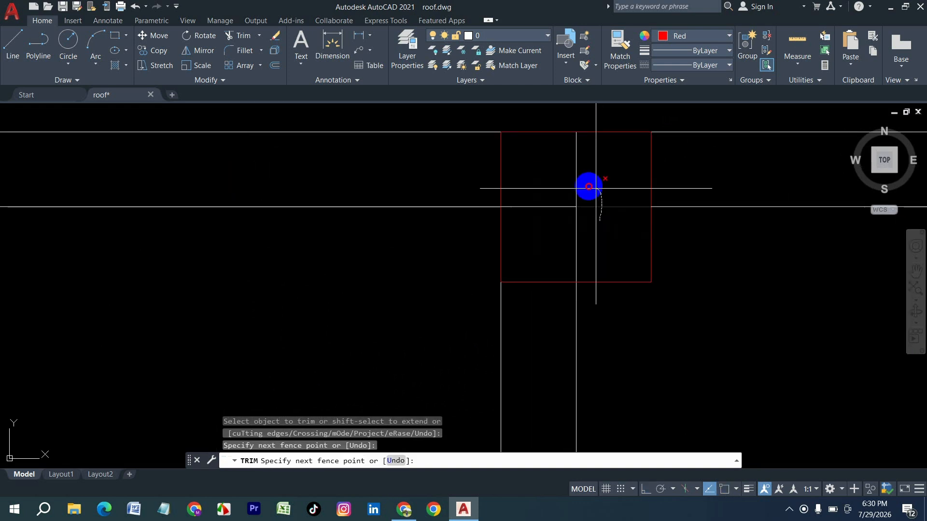
{"action": "left_click_drag", "start_coordinate": [589, 228], "coordinate": [589, 228]}
{"action": "scroll", "coordinate": [356, 227], "scroll_direction": "down", "scroll_amount": 3}
{"action": "scroll", "coordinate": [549, 243], "scroll_direction": "up", "scroll_amount": 7}
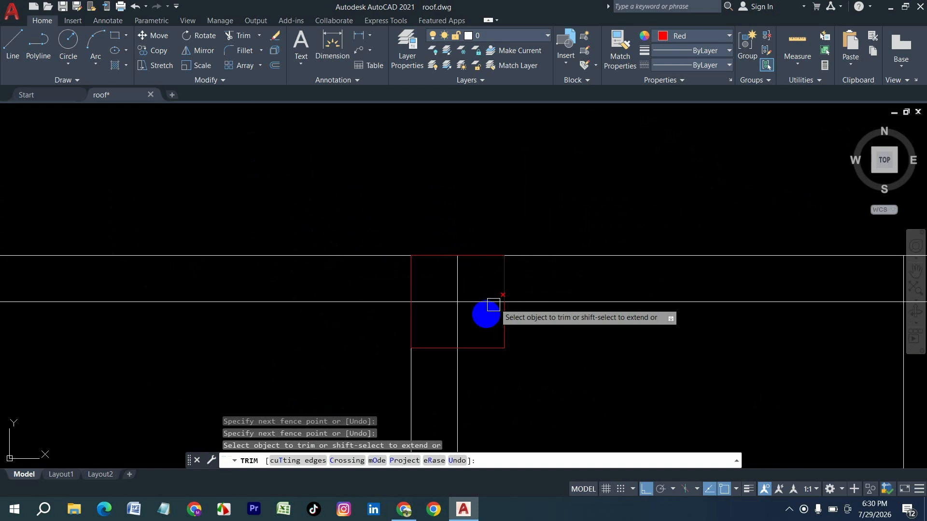
{"action": "left_click_drag", "start_coordinate": [448, 320], "coordinate": [468, 302]}
{"action": "scroll", "coordinate": [468, 302], "scroll_direction": "down", "scroll_amount": 3}
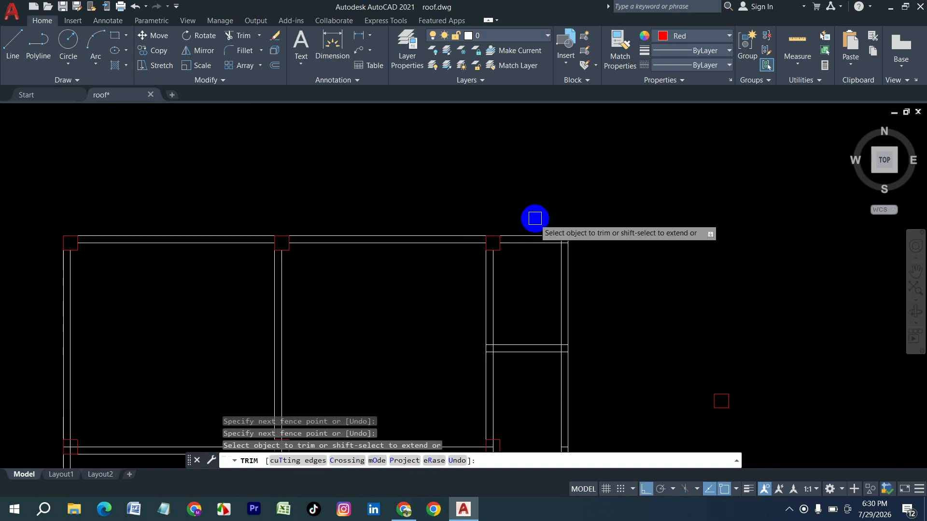
{"action": "key", "text": "Escape"}
{"action": "middle_click_drag", "start_coordinate": [420, 365], "coordinate": [453, 279]}
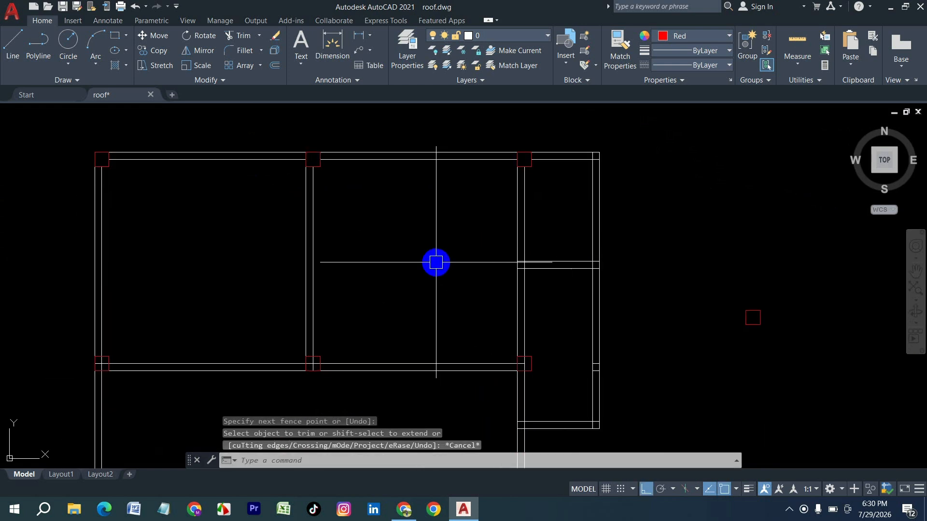